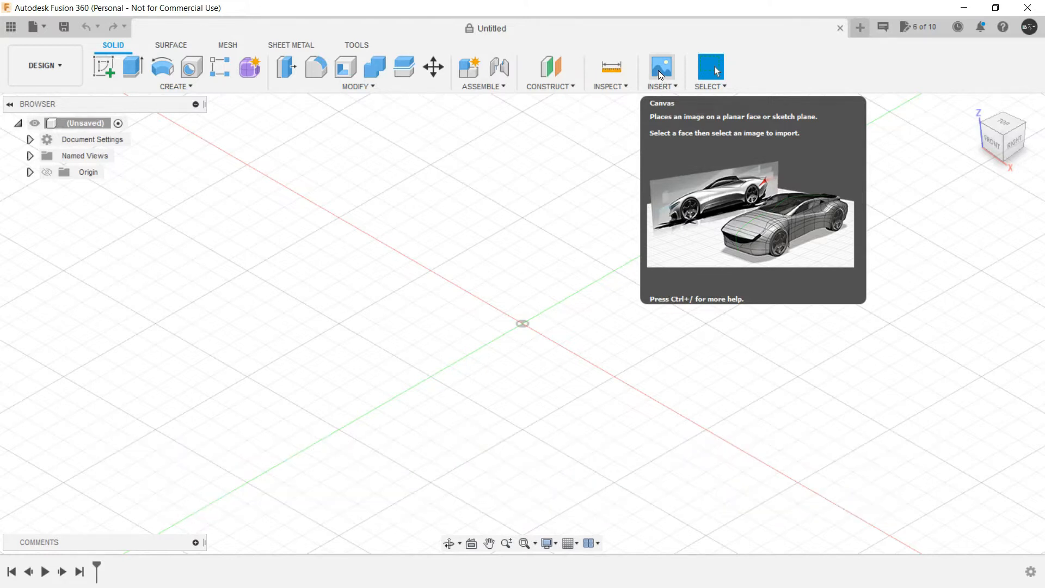
Insert the TESLA-LOGO image from the computer as a canvas on the XZ plane.
left_click(658, 70)
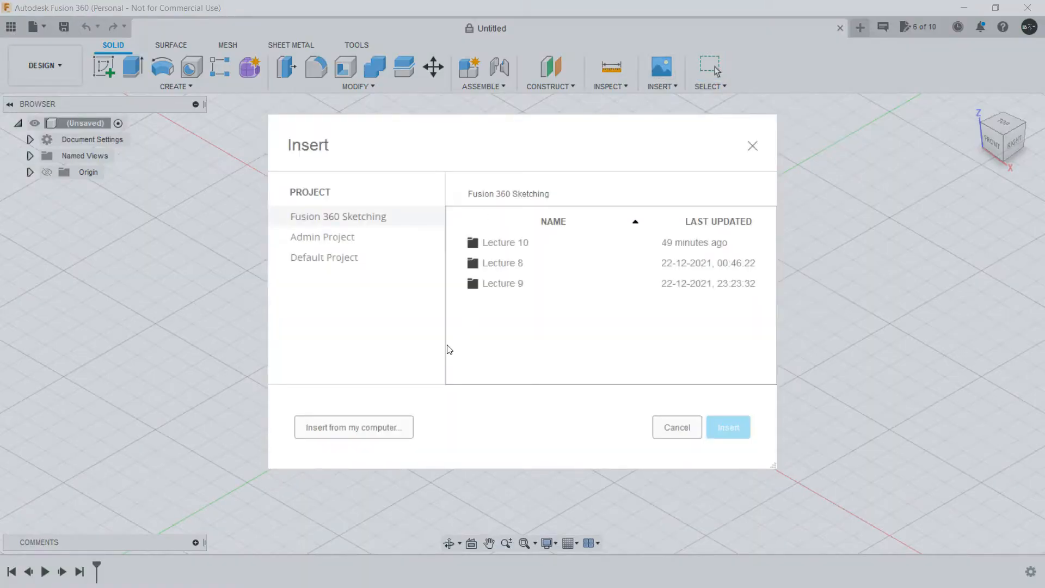
left_click(345, 429)
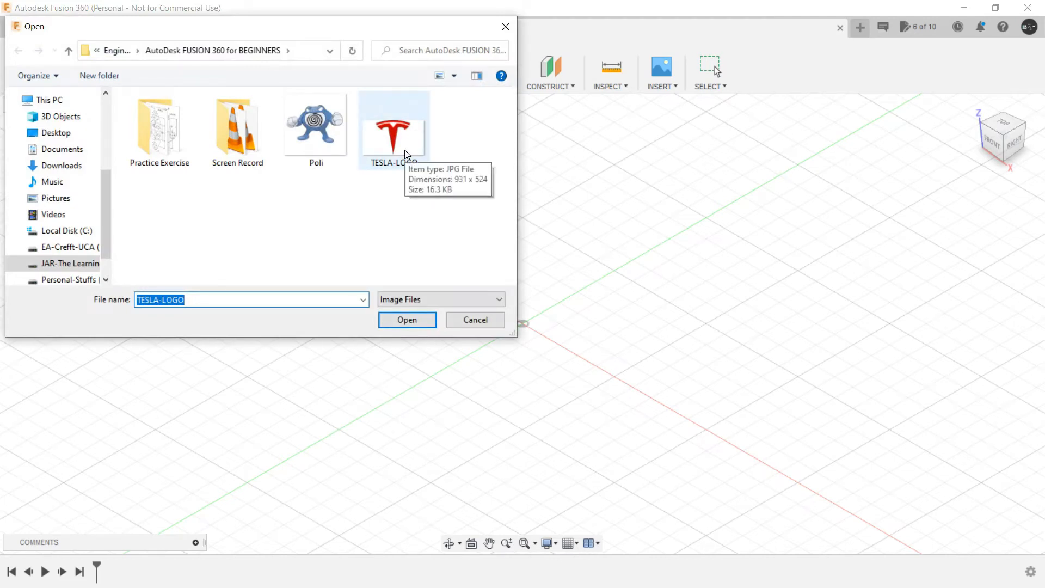
left_click(403, 149)
left_click(415, 322)
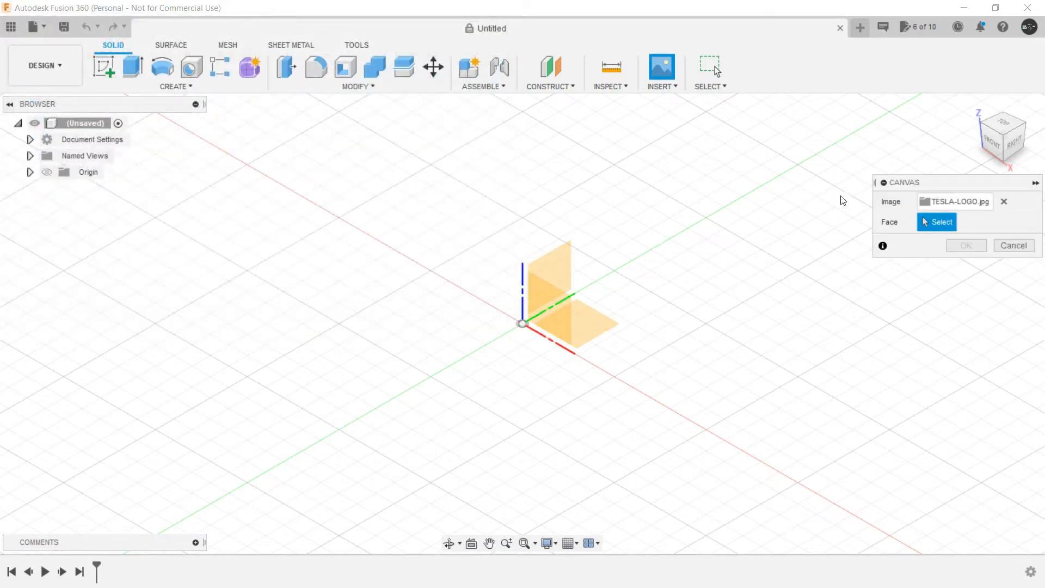
left_click(563, 314)
Set the canvas opacity to 30 in the front view and finish placing the logo image.
mouse_move(553, 333)
middle_mouse_down()
mouse_move(498, 345)
mouse_move(507, 342)
middle_mouse_up()
scroll(507, 343, "up", 5)
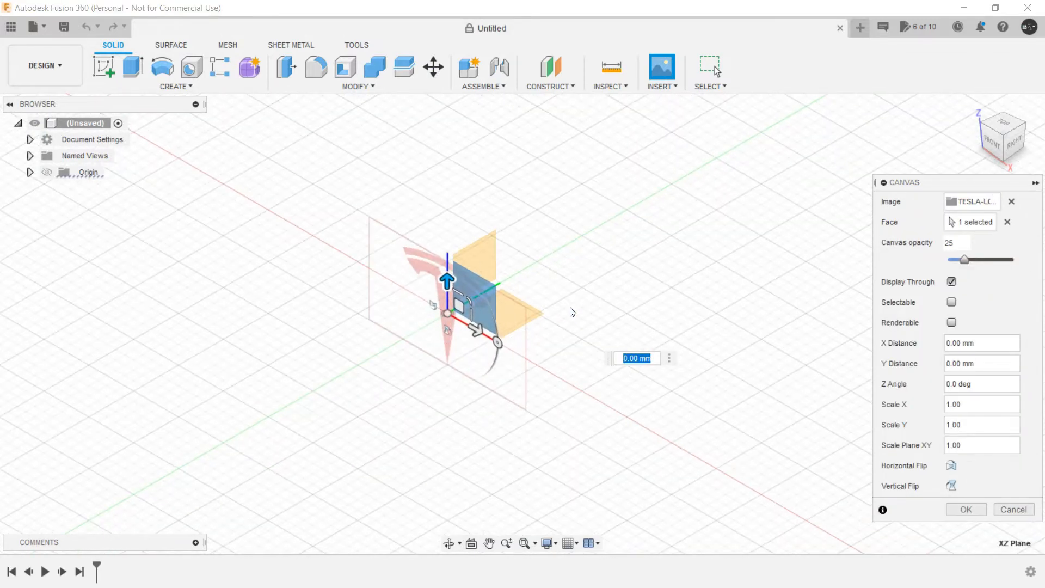
left_click(995, 144)
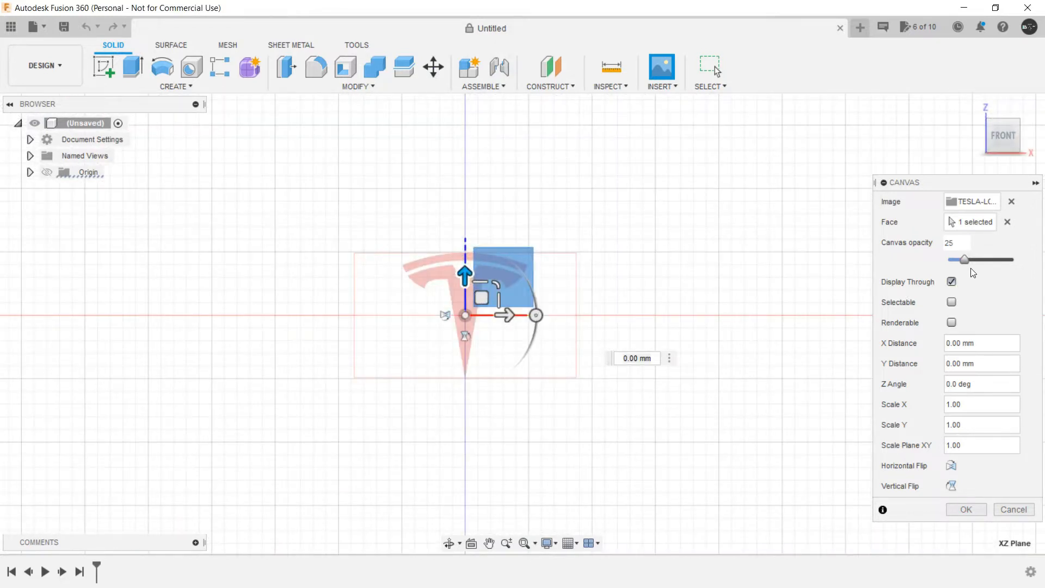
mouse_move(968, 262)
left_mouse_down()
mouse_move(1016, 265)
mouse_move(956, 266)
mouse_move(1013, 266)
mouse_move(970, 263)
left_mouse_up()
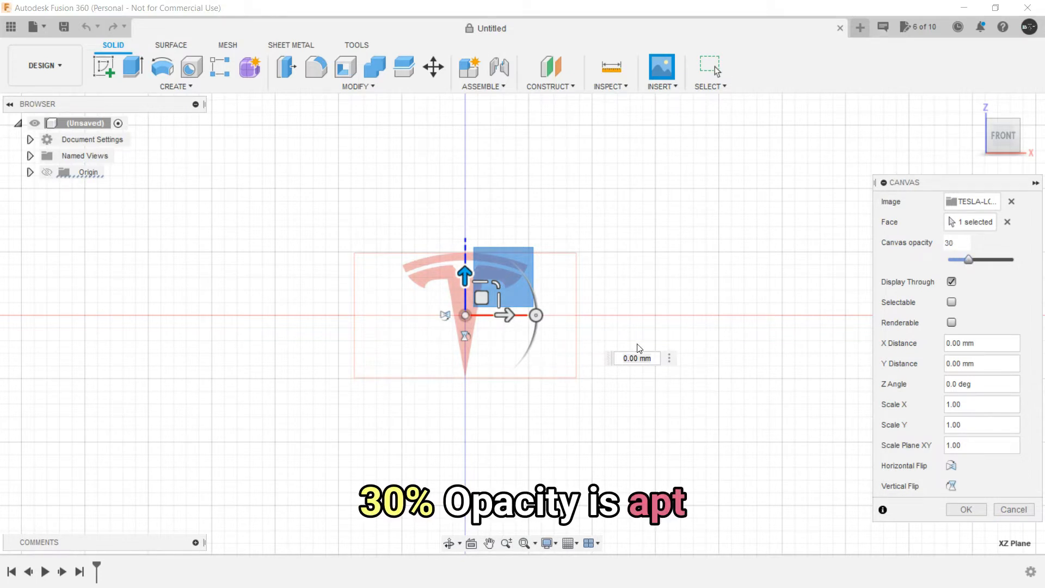
mouse_move(972, 267)
left_mouse_down()
mouse_move(1019, 264)
mouse_move(965, 263)
left_mouse_up()
double_click(956, 245)
type("3")
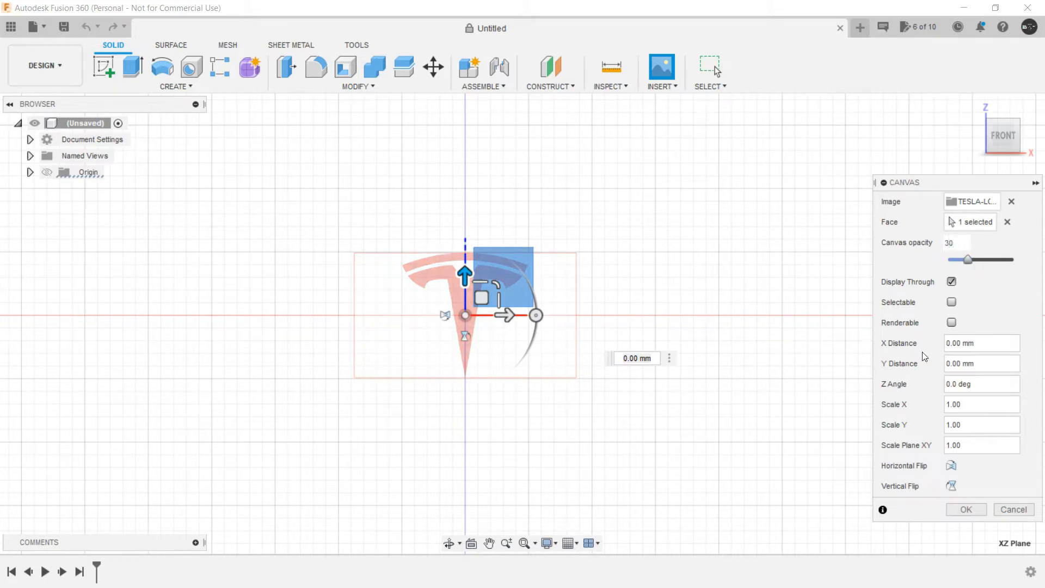
left_click(964, 510)
Calibrate the TESLA-LOGO canvas so the thickness of the logo's top arc at the vertical axis equals 1 mm.
middle_click_drag(556, 390, 614, 396)
scroll(524, 303, "up", 6)
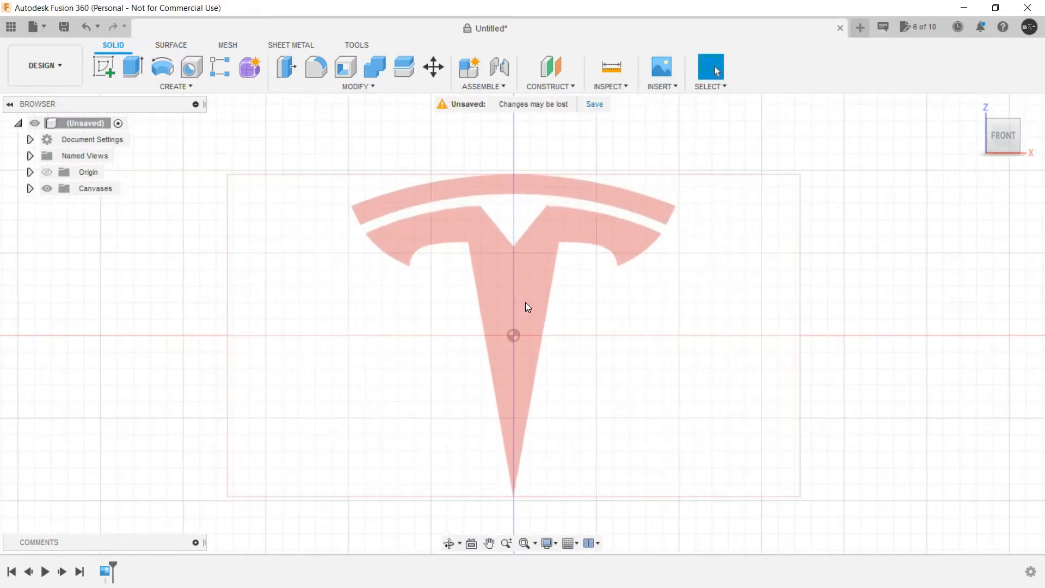
left_click(30, 188)
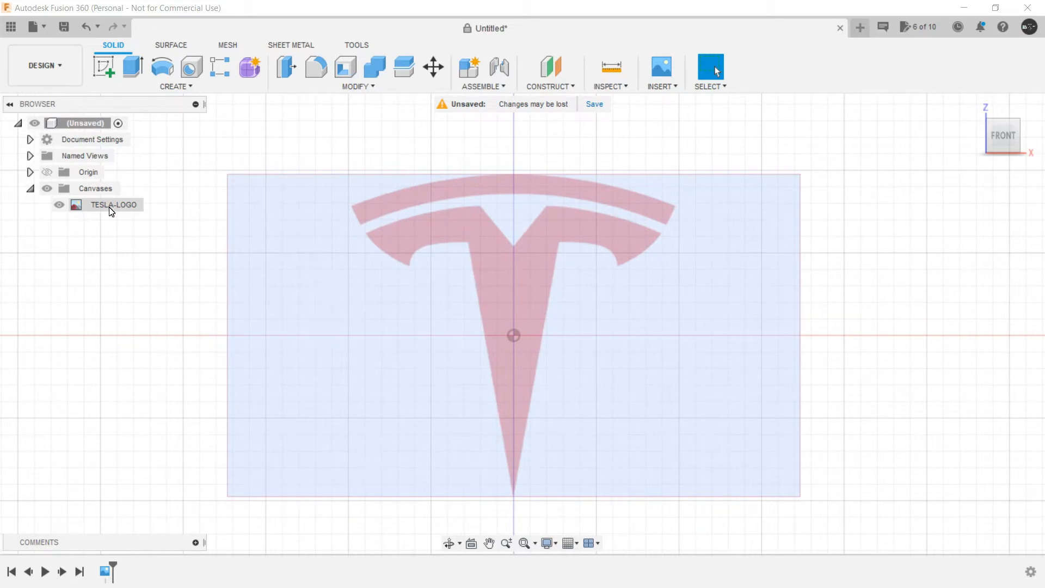
right_click(111, 208)
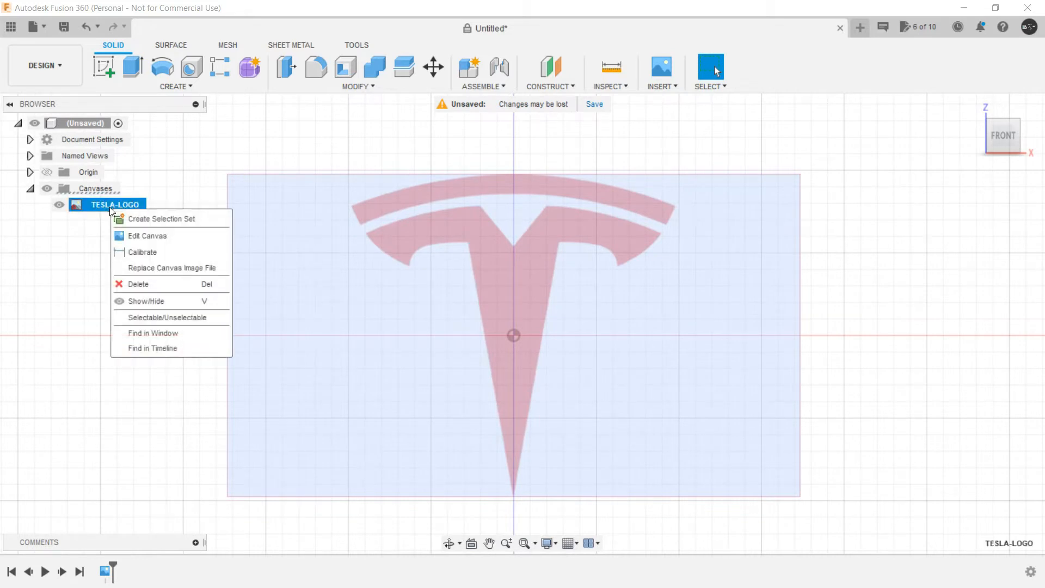
left_click(136, 253)
scroll(517, 188, "up", 3)
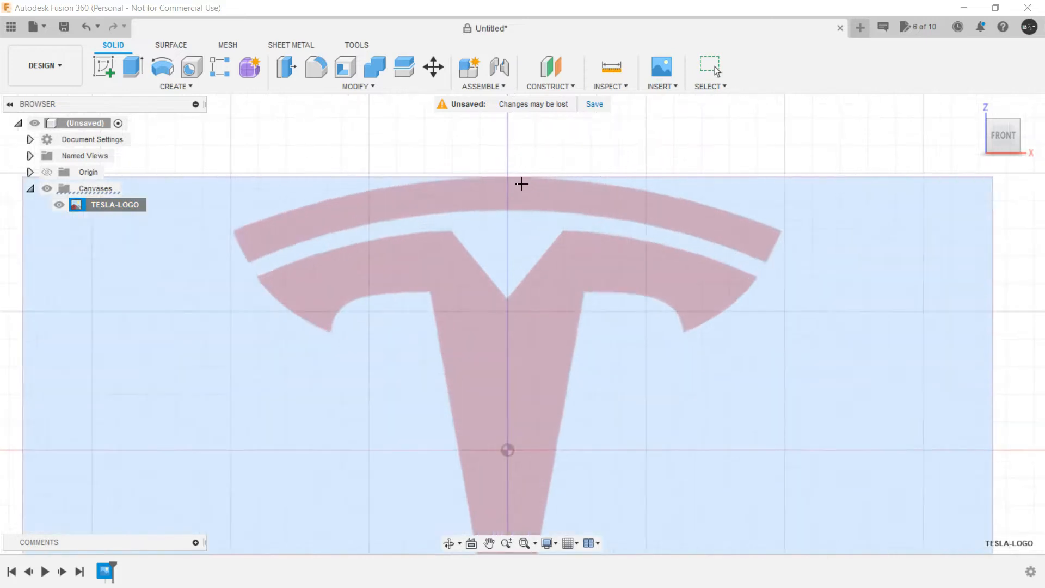
scroll(521, 183, "up", 3)
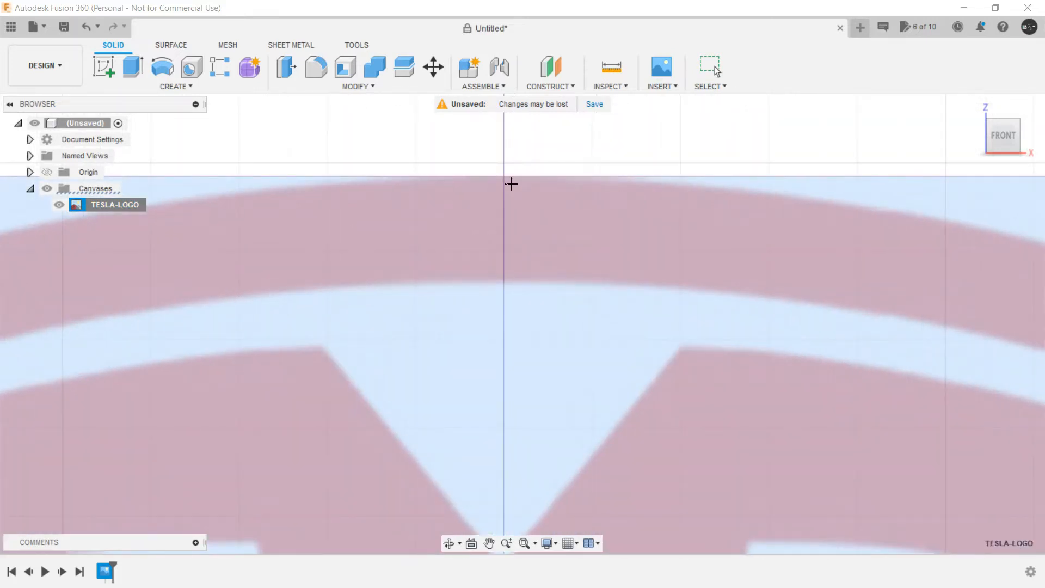
left_click(504, 177)
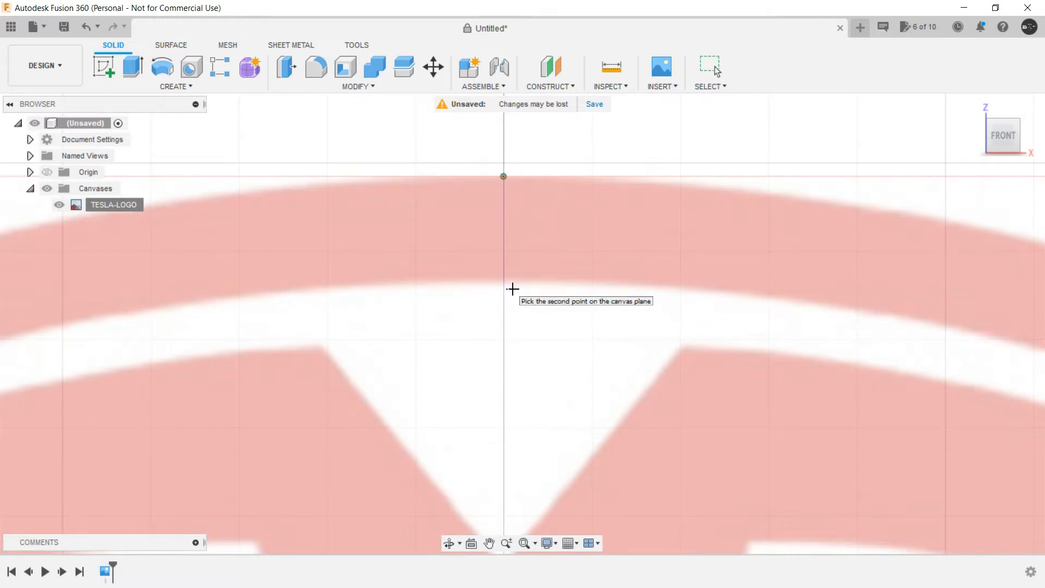
left_click(504, 280)
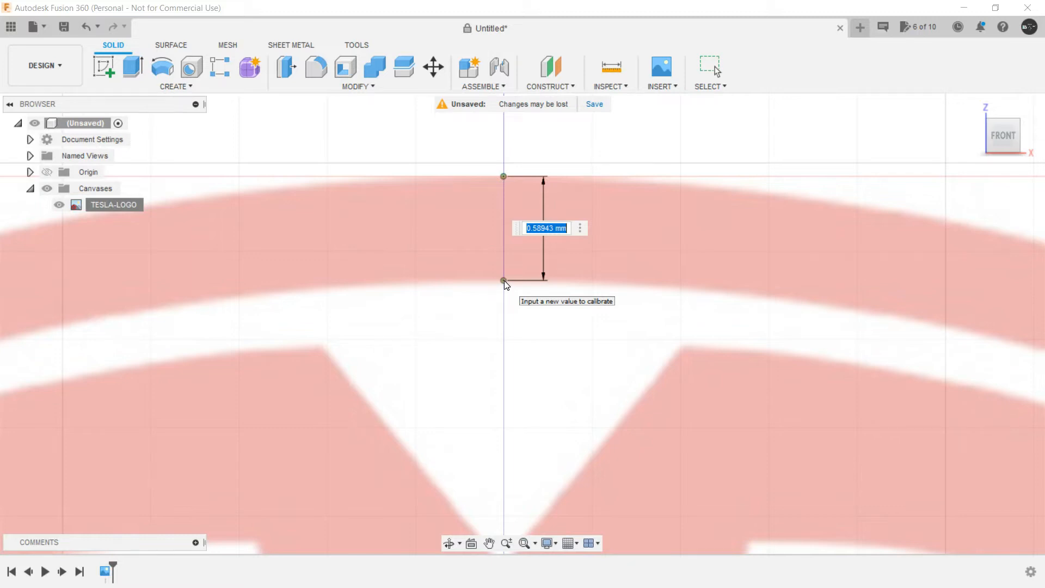
type("1")
key("Return")
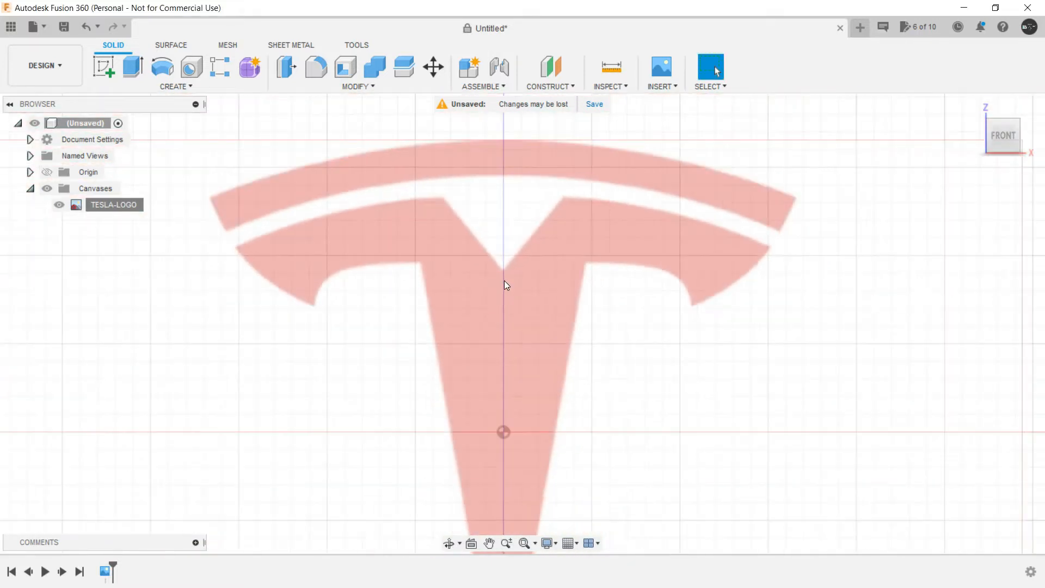
Start a new sketch on the XZ plane over the logo canvas.
scroll(504, 280, "down", 3)
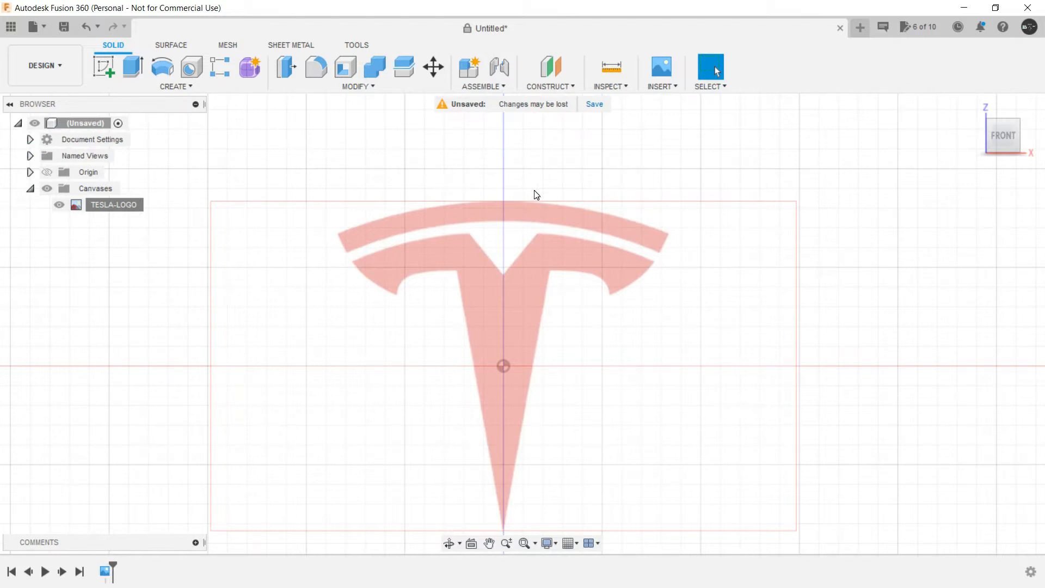
left_click(101, 69)
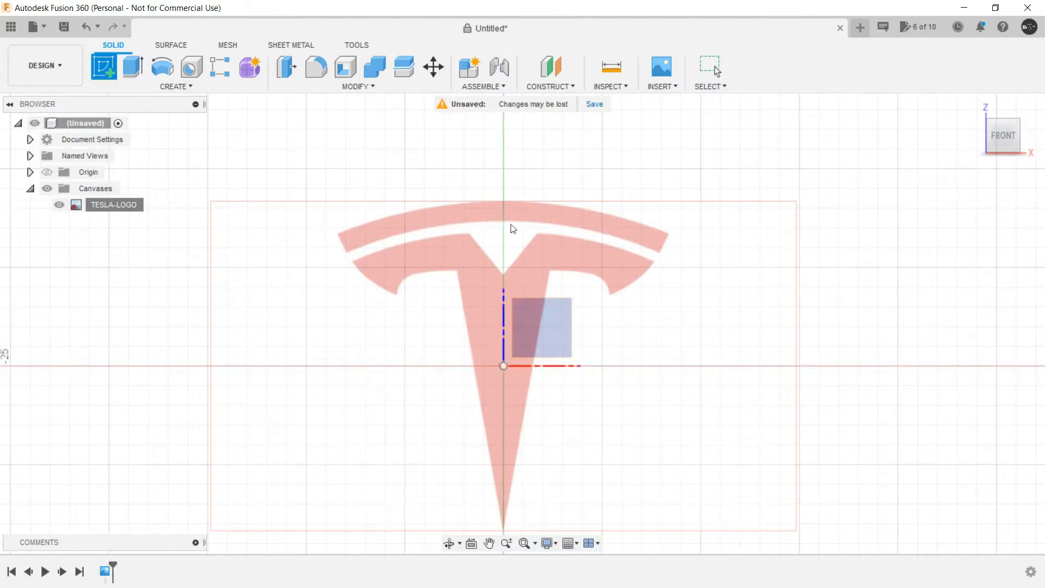
left_click(542, 327)
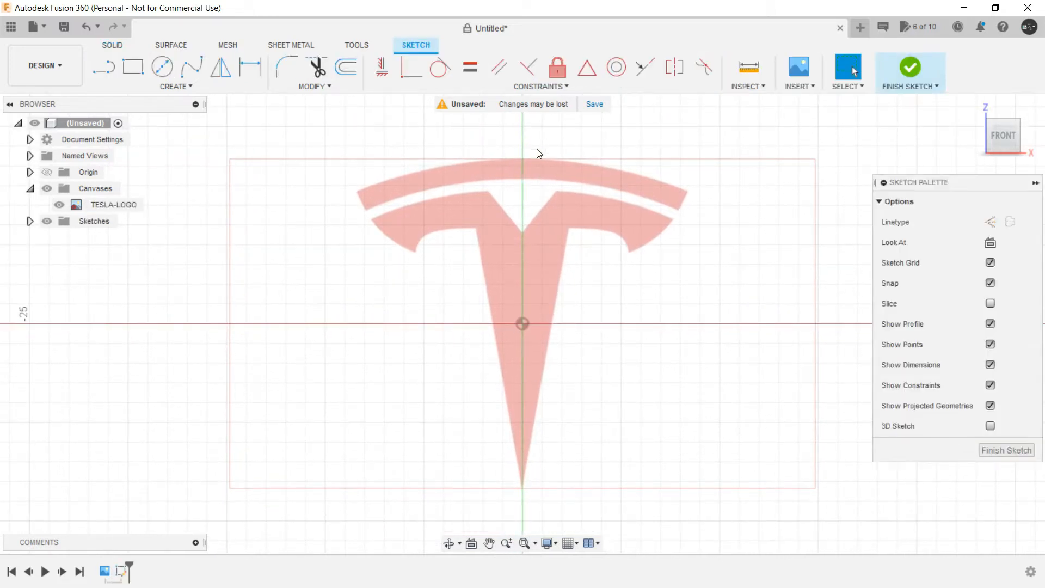
Sketch a vertical test line 1 mm long across the thickness of the logo's top arc on the vertical axis.
key("l")
scroll(525, 161, "up", 5)
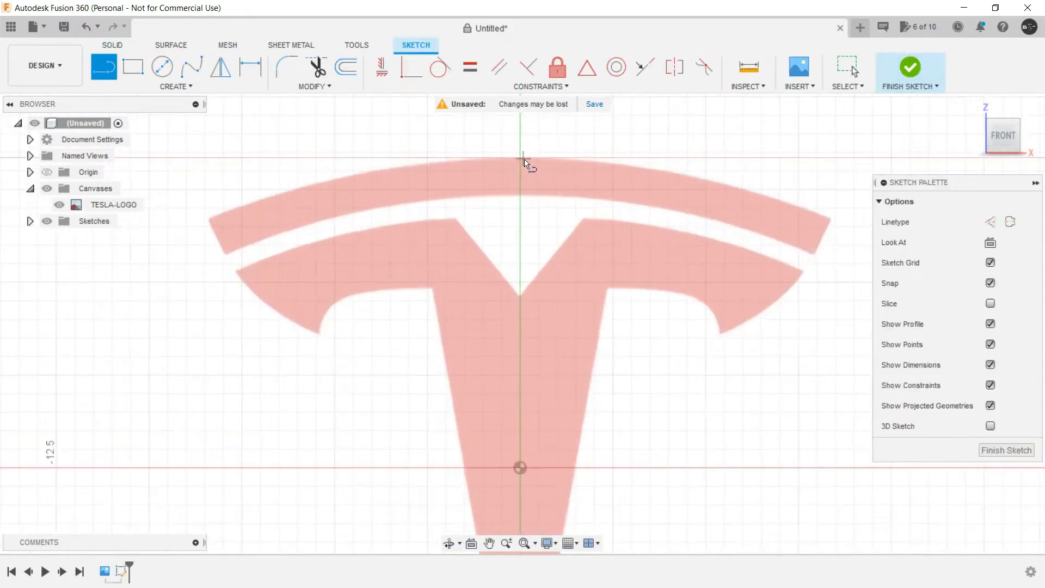
scroll(521, 161, "up", 3)
scroll(520, 158, "up", 5)
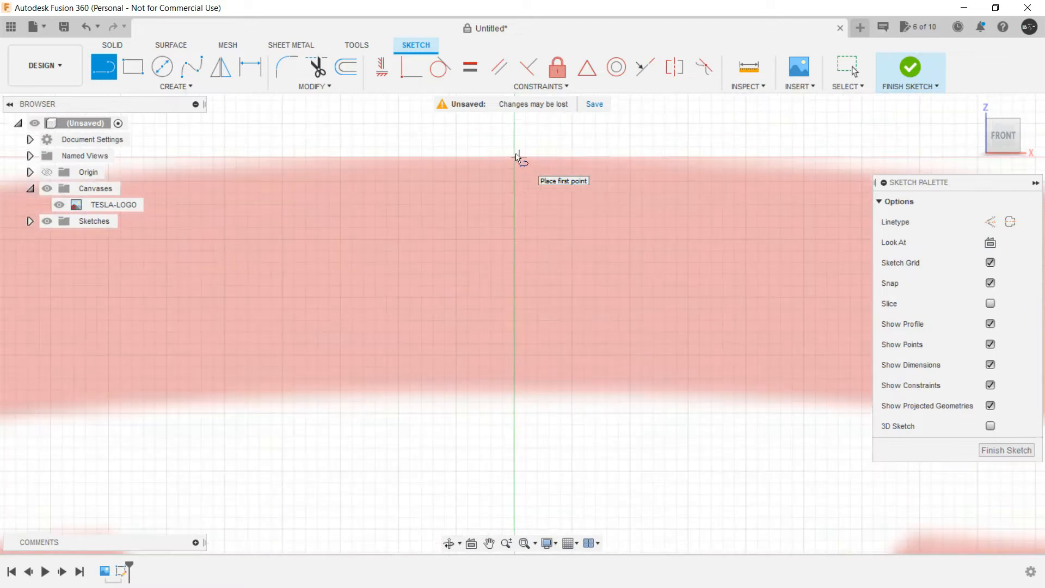
left_click(513, 158)
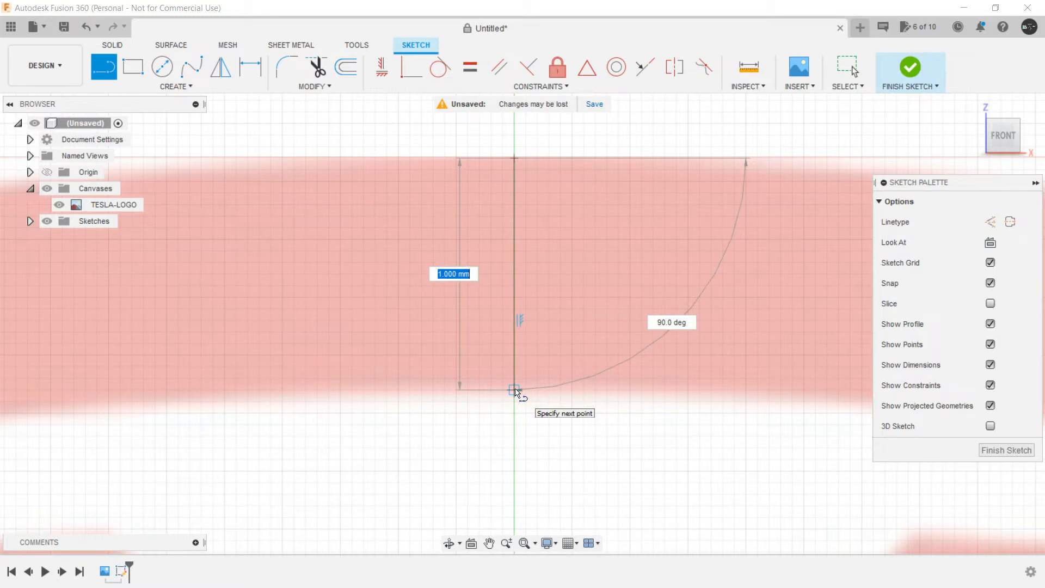
left_click(514, 389)
key("Escape")
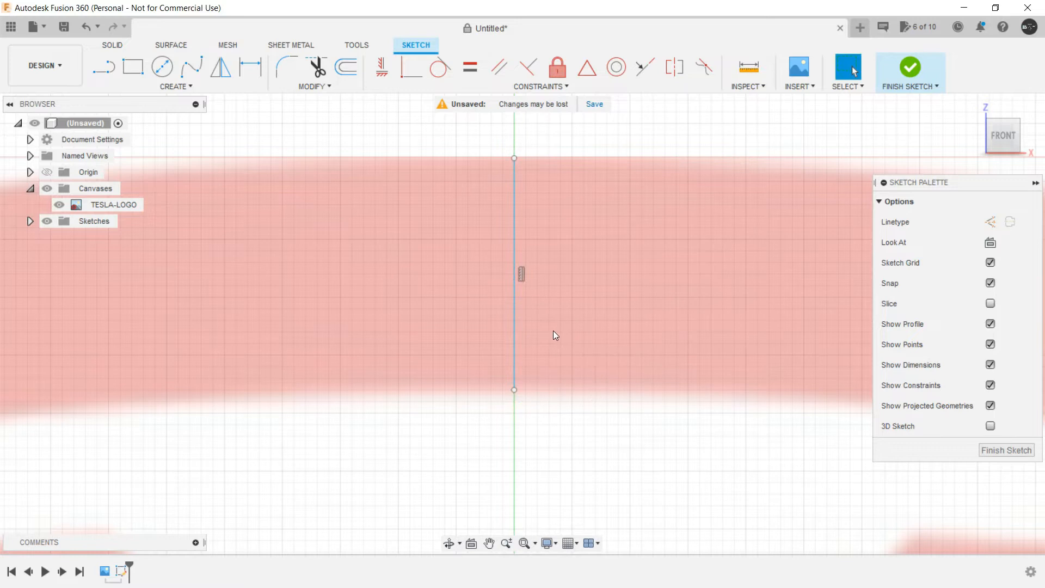
Dimension the test line's length to check the calibration and delete the line together with its dimension.
key("d")
left_click(515, 297)
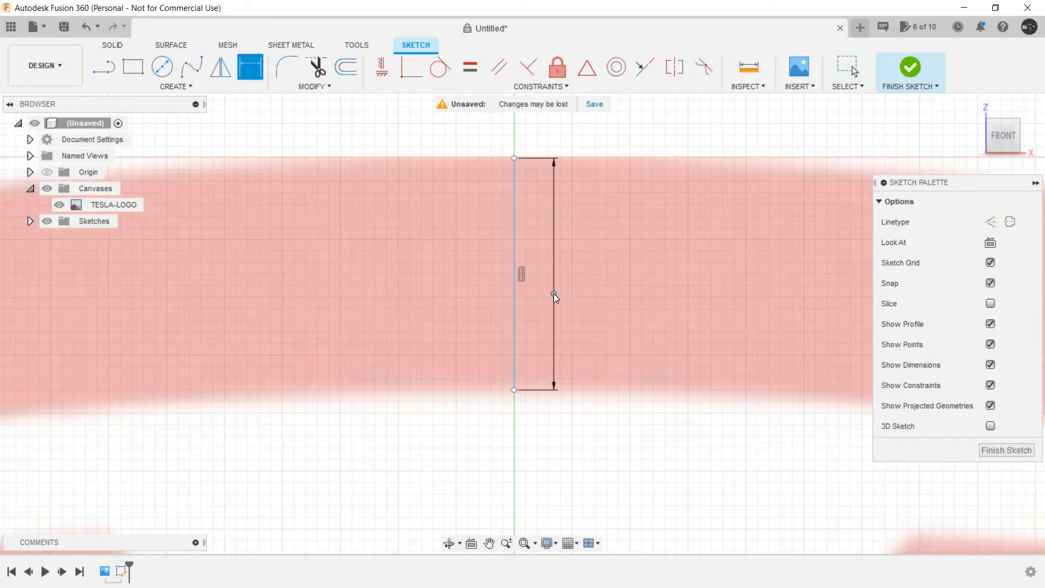
left_click(554, 293)
key("Return")
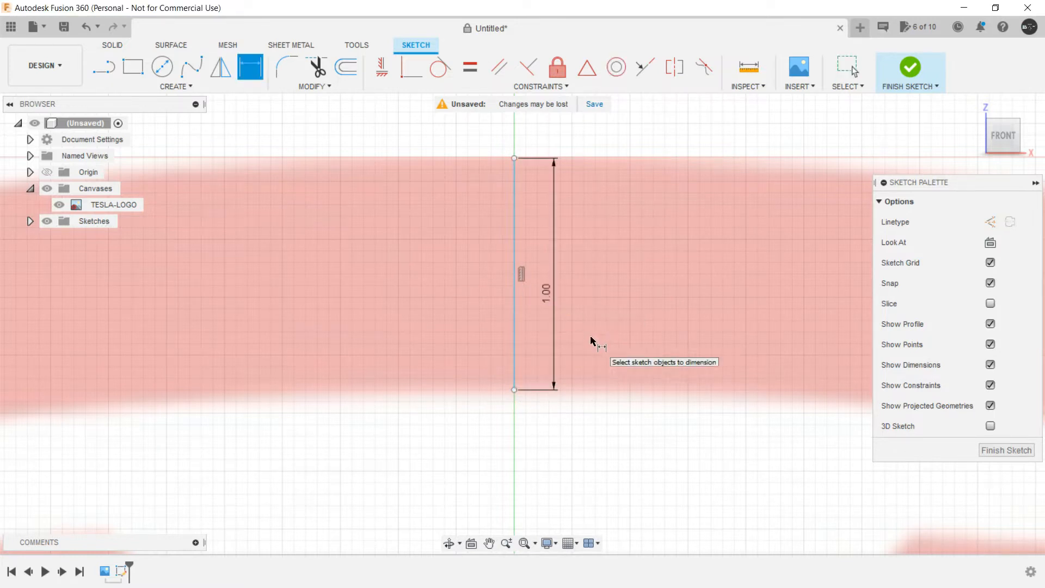
key("Escape")
left_click_drag(618, 121, 387, 461)
key("Delete")
Examine the logo's top arc, side wings and stem on both sides of the vertical axis.
scroll(389, 459, "down", 5)
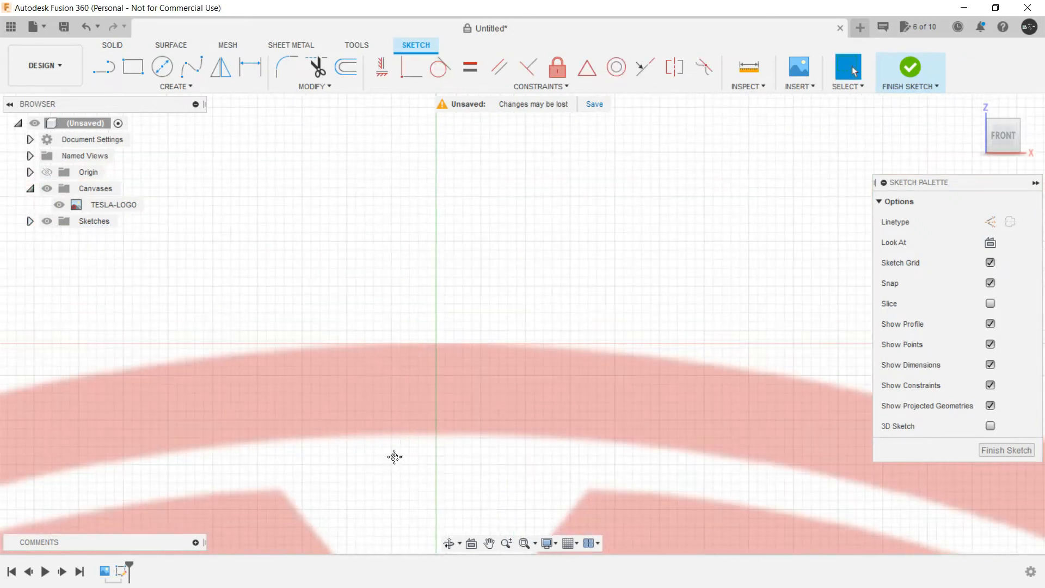
middle_click_drag(394, 457, 575, 259)
scroll(508, 349, "down", 4)
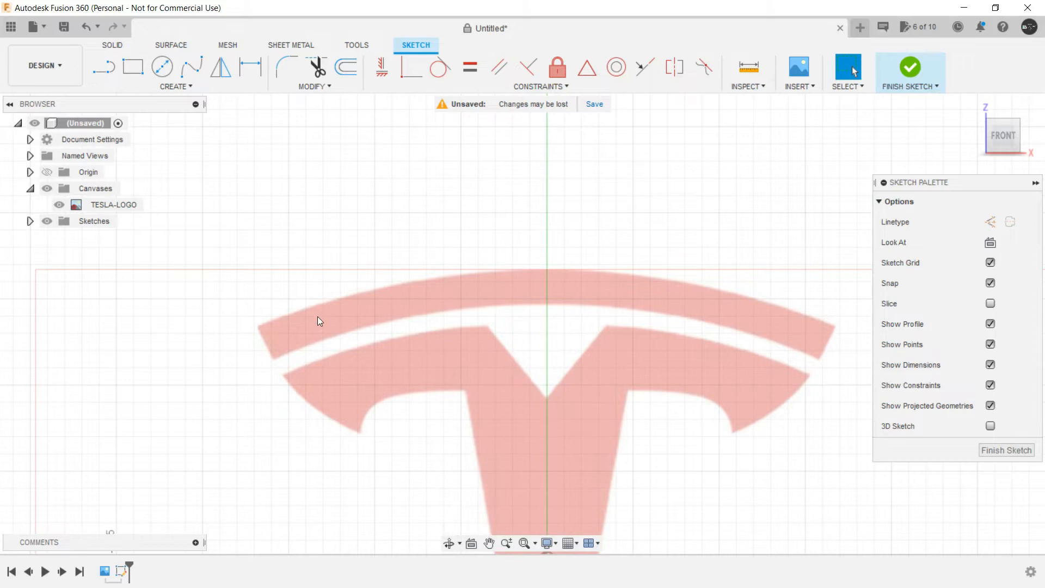
middle_click_drag(528, 380, 531, 275)
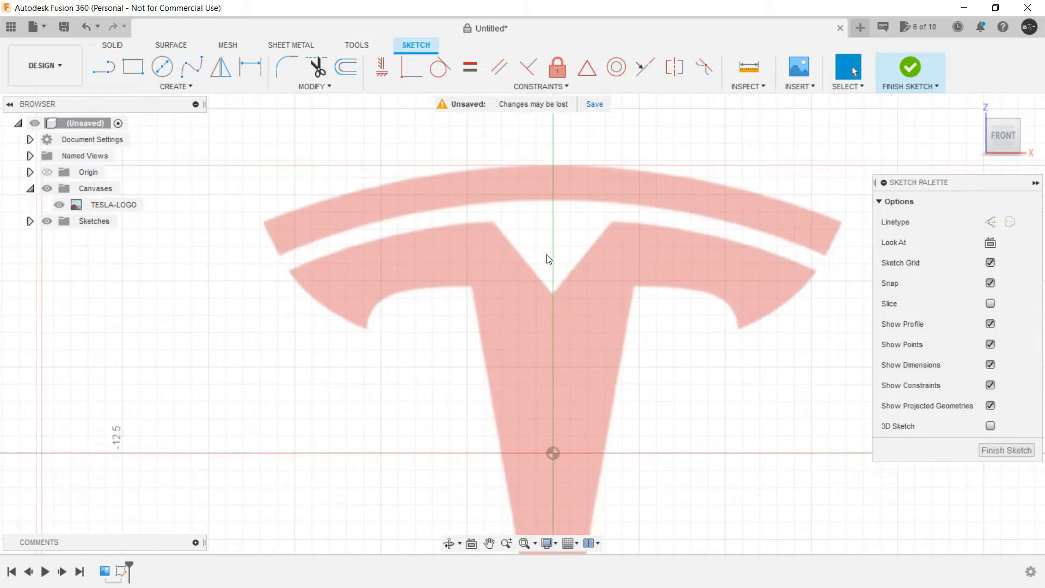
middle_click_drag(565, 237, 554, 319)
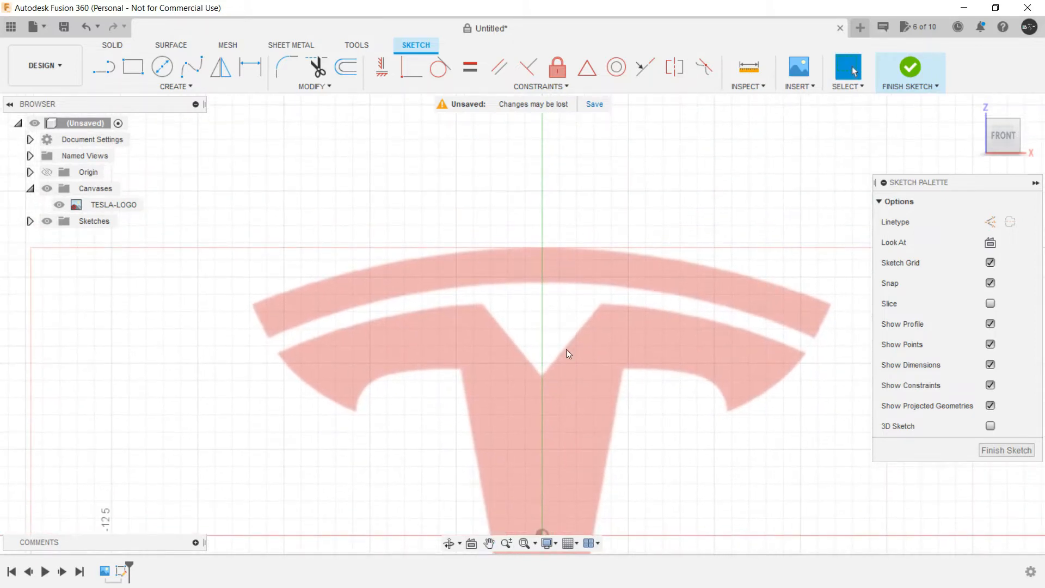
middle_click_drag(557, 368, 554, 269)
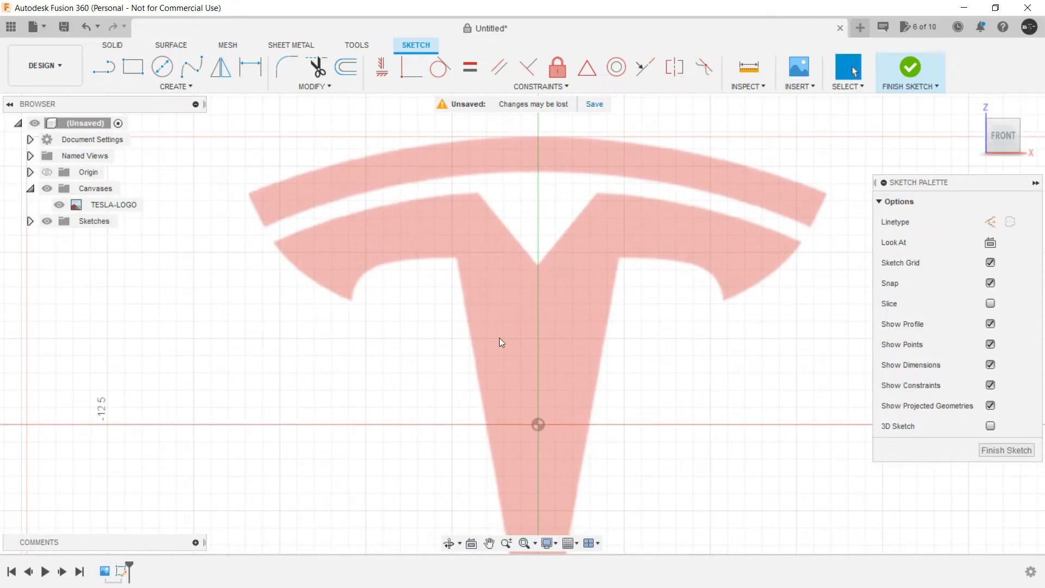
scroll(503, 344, "down", 3)
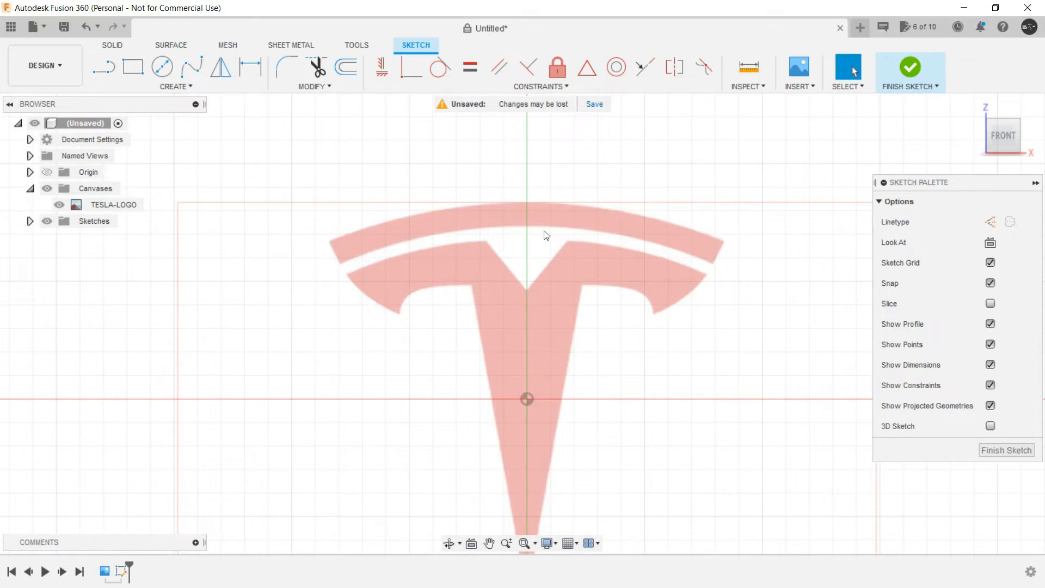
scroll(522, 210, "up", 4)
scroll(544, 261, "down", 3)
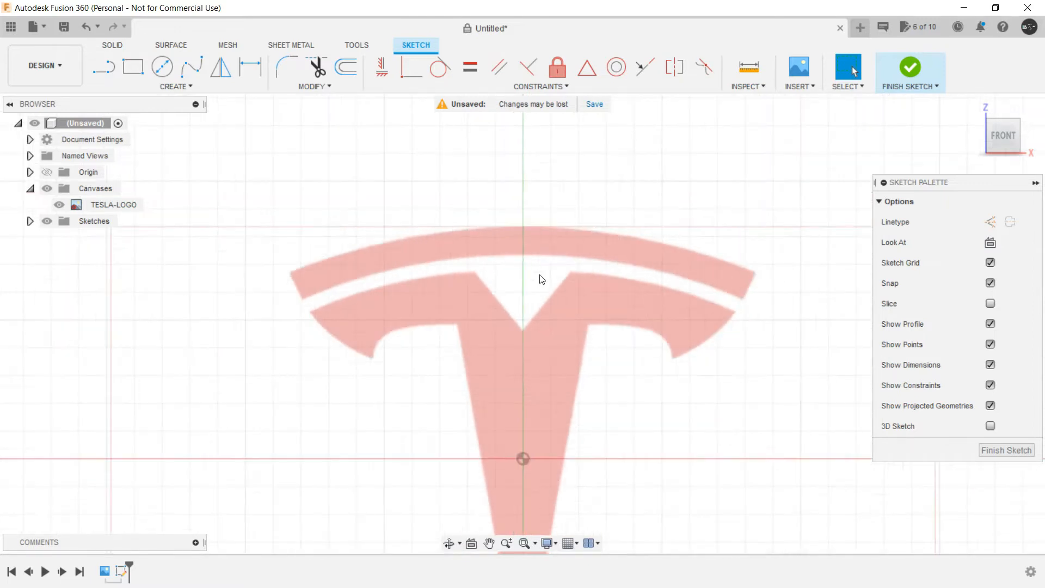
Draw a vertical 20 mm line through the origin, spanning the logo's full height, and convert it to a construction line.
scroll(541, 278, "down", 3)
key("l")
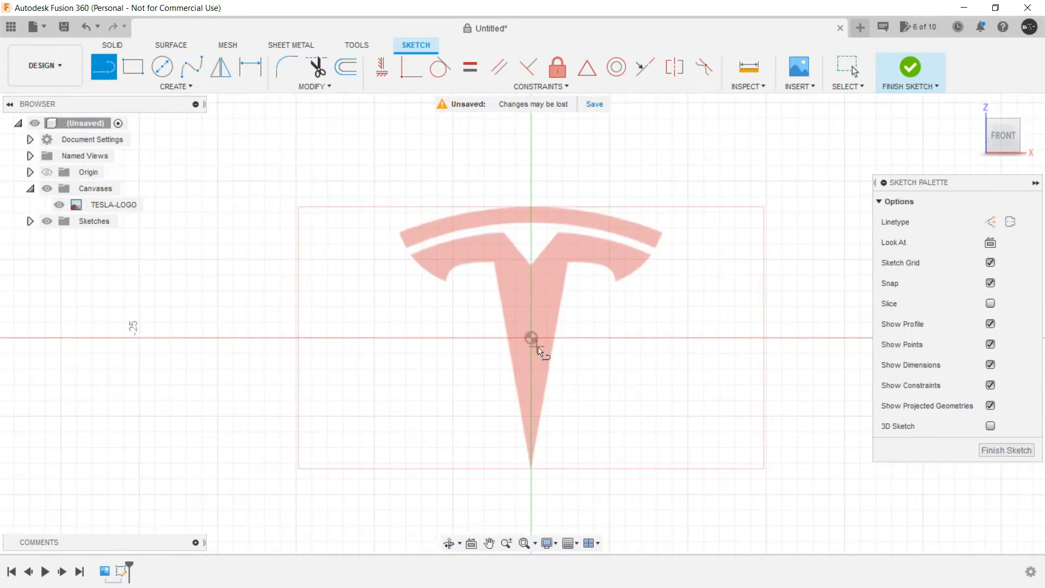
left_click(532, 184)
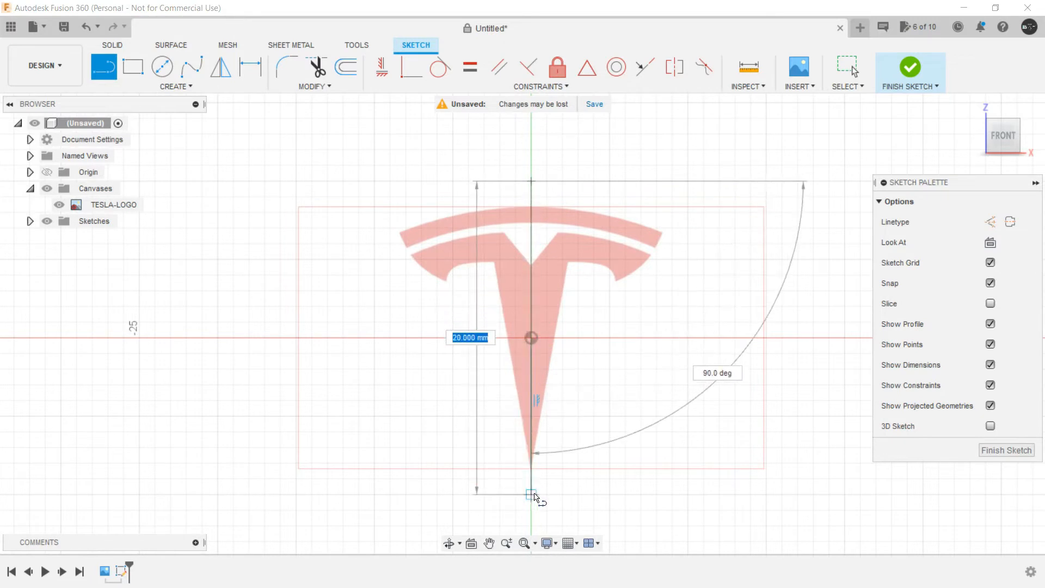
left_click(531, 494)
key("Escape")
left_click(532, 197)
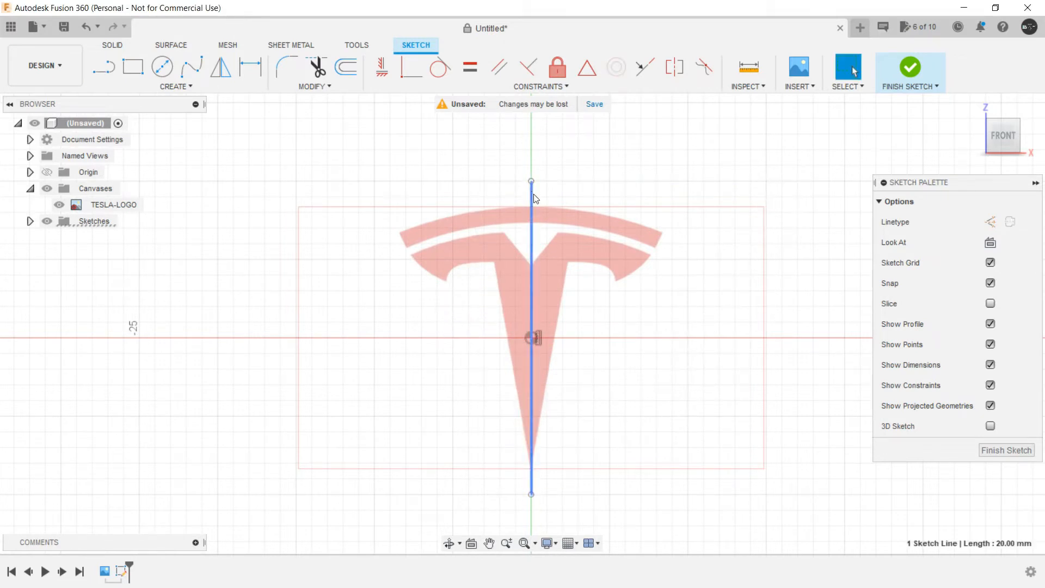
left_click(990, 222)
left_click(615, 202)
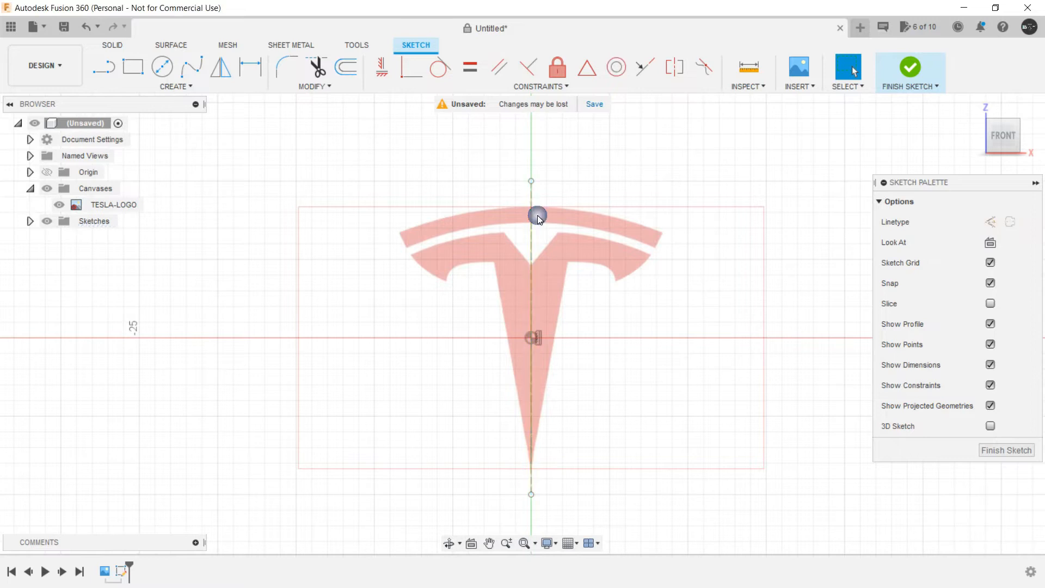
scroll(457, 204, "up", 4)
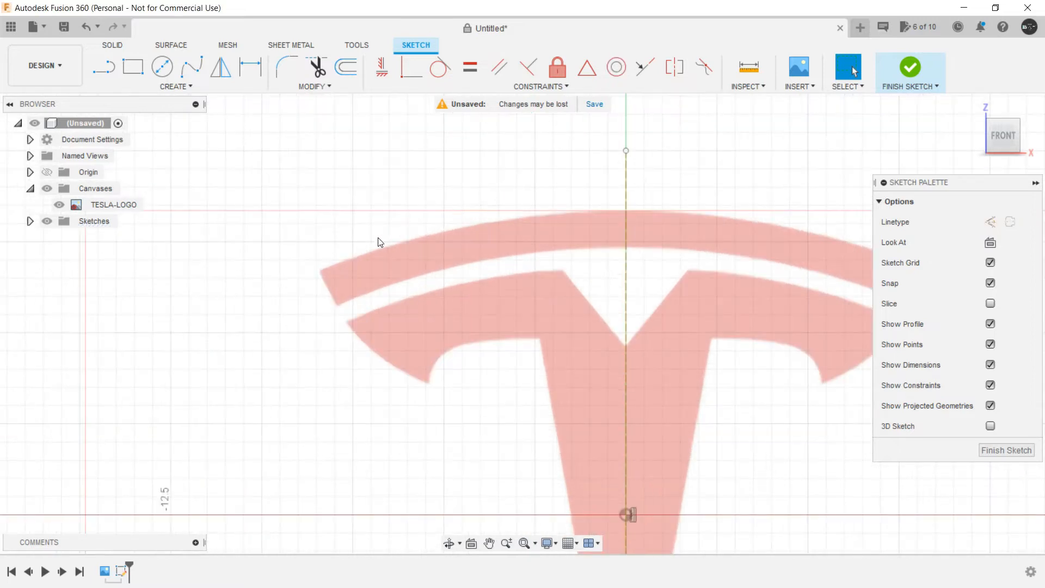
scroll(388, 233, "up", 2)
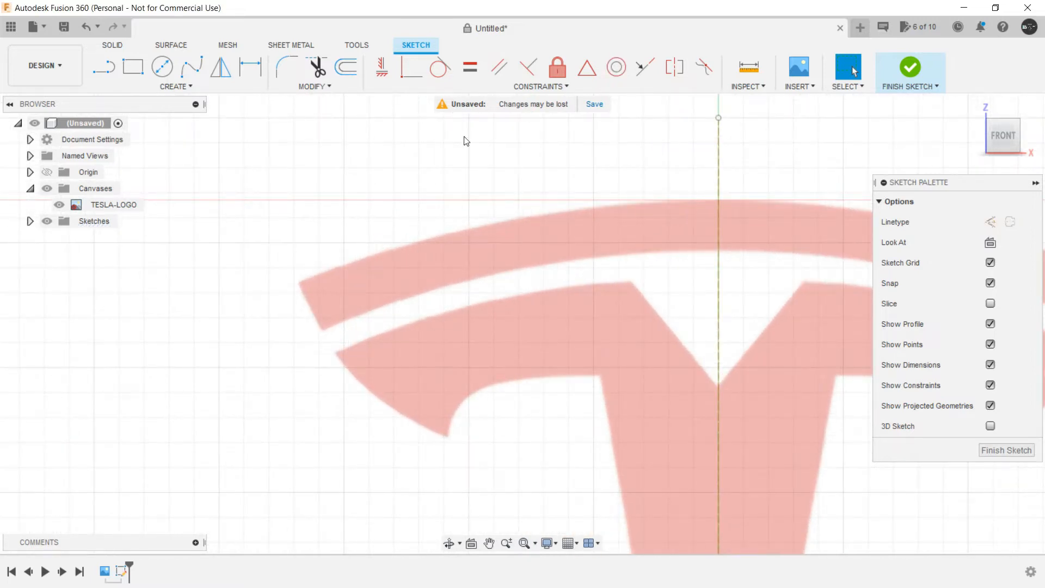
left_click(172, 85)
mouse_move(189, 210)
left_click(244, 206)
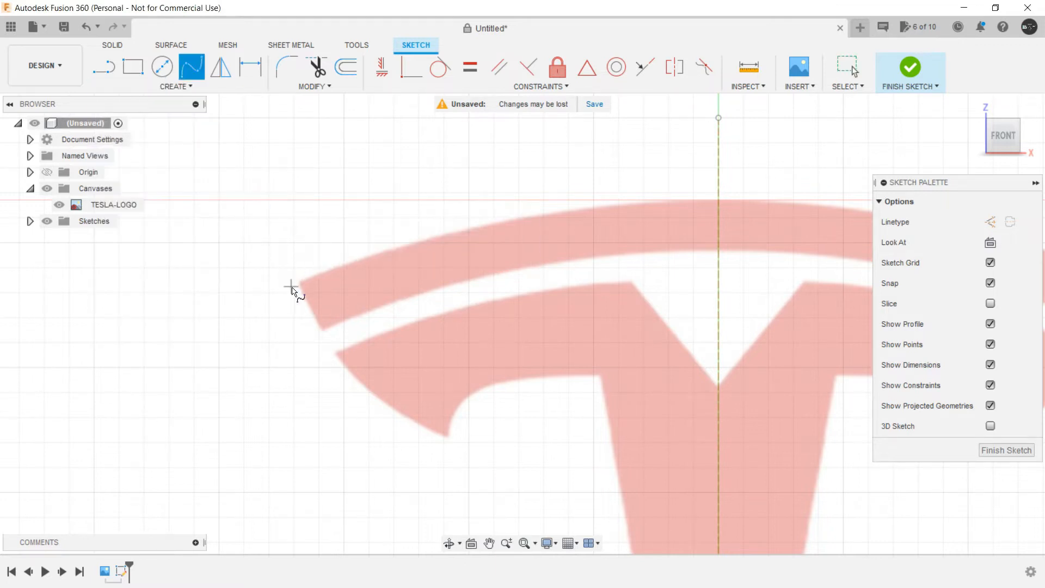
scroll(294, 283, "up", 1)
scroll(303, 287, "up", 1)
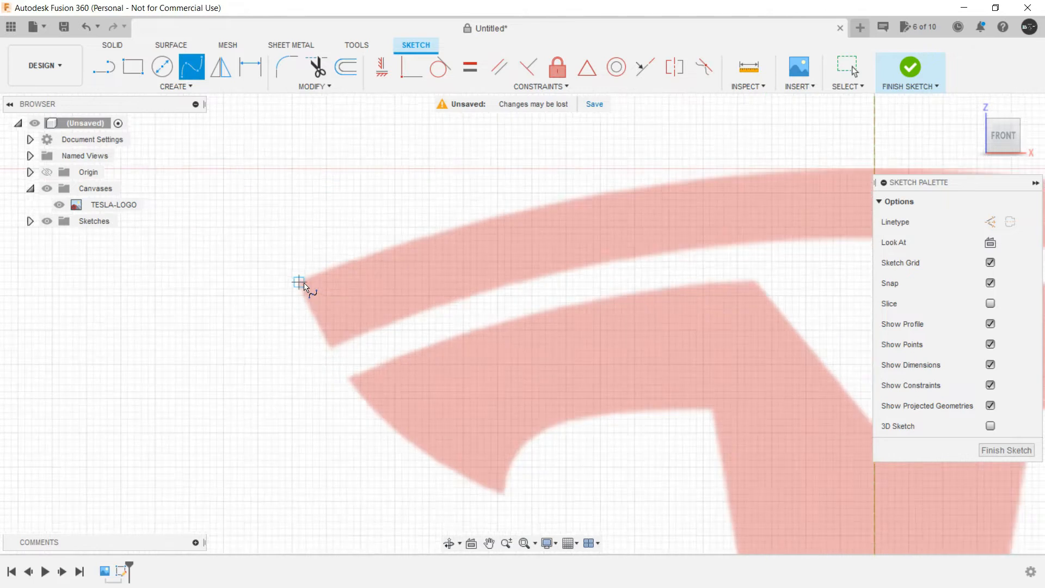
scroll(304, 287, "up", 1)
left_click(298, 281)
left_click(405, 243)
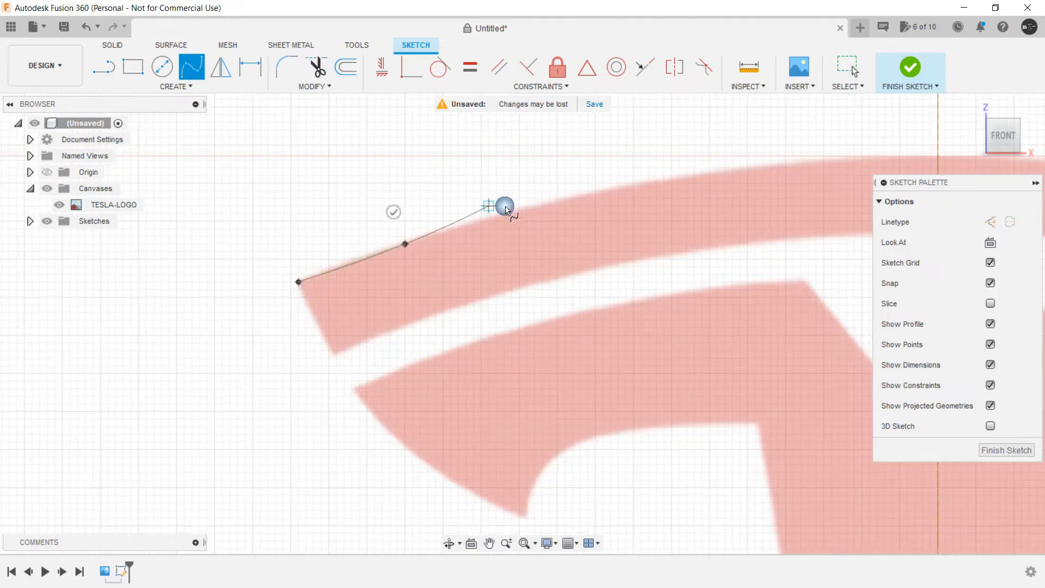
left_click(542, 206)
middle_click_drag(562, 217, 288, 278)
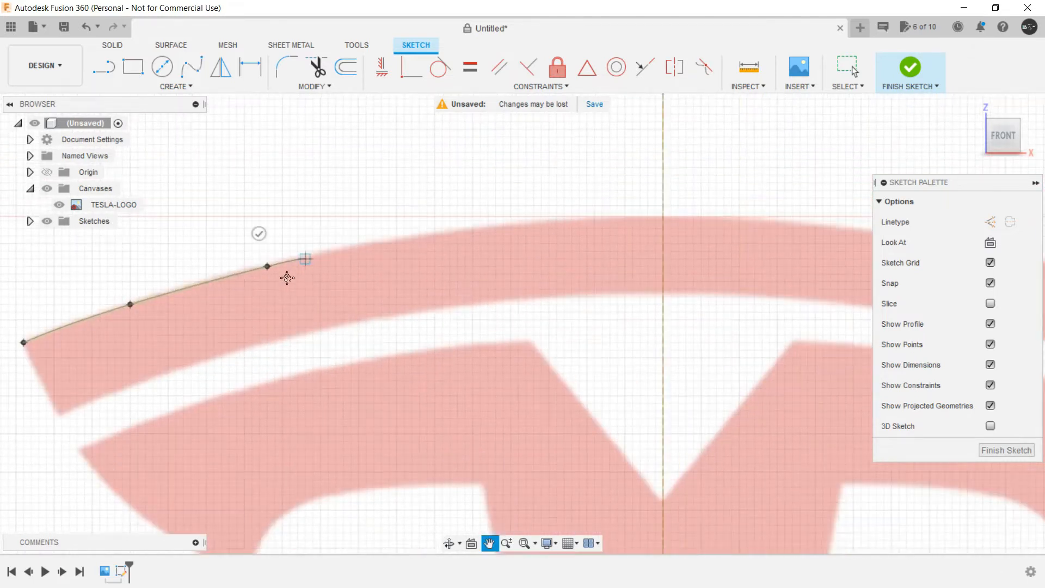
left_click(375, 243)
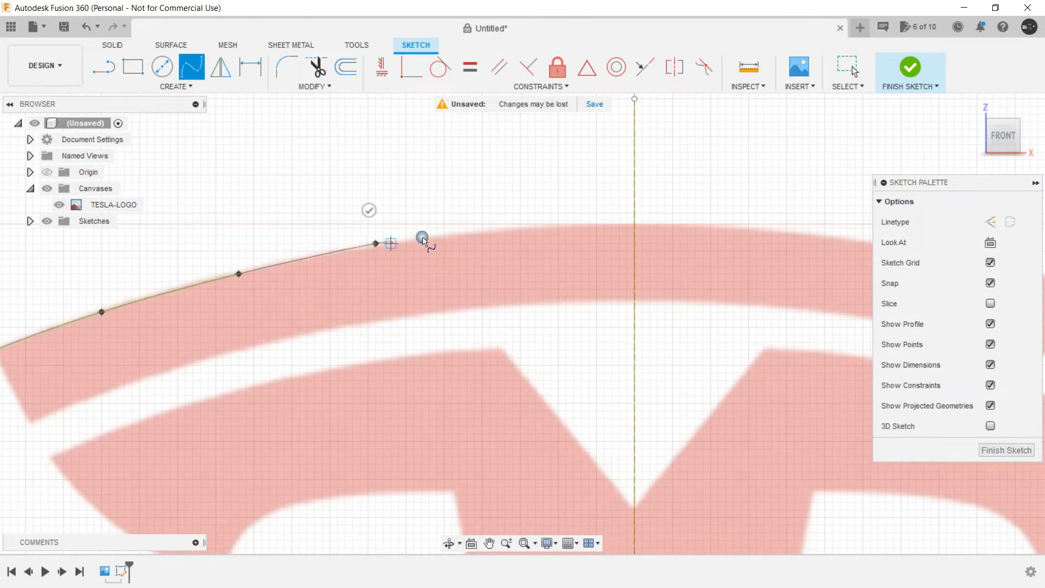
left_click(489, 227)
scroll(508, 227, "up", 2)
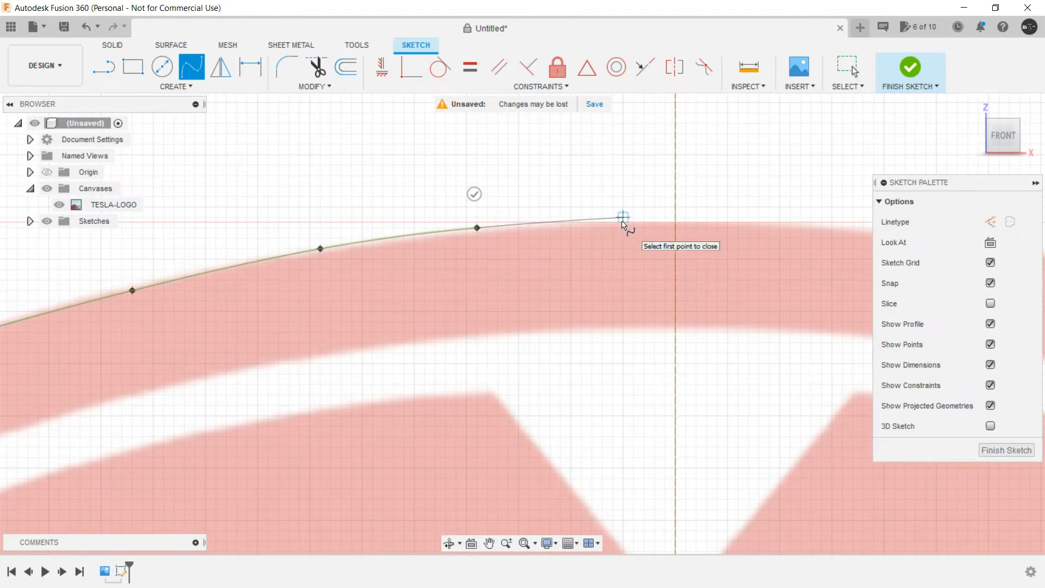
scroll(623, 223, "up", 2)
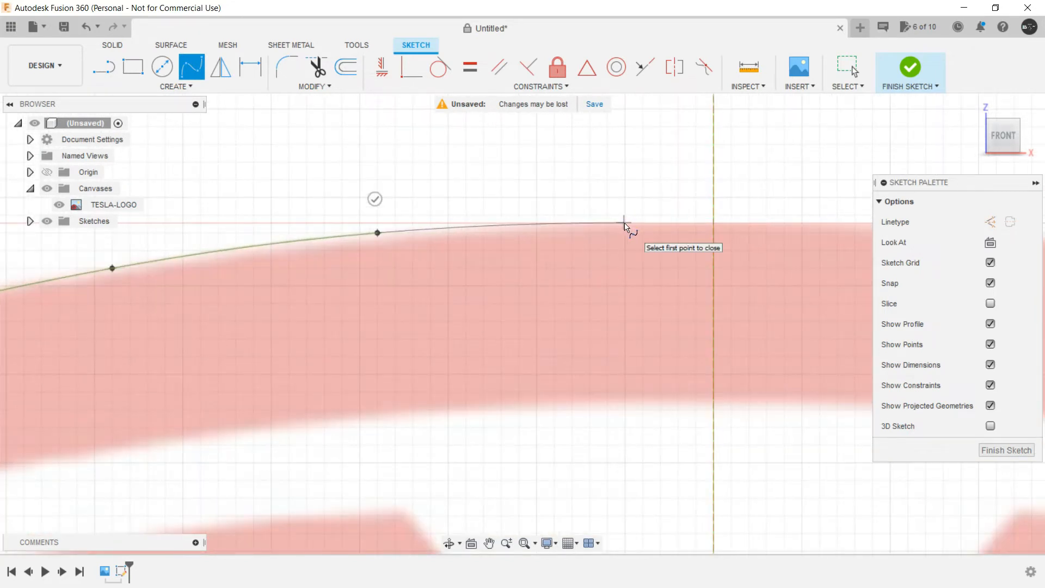
left_click(623, 223)
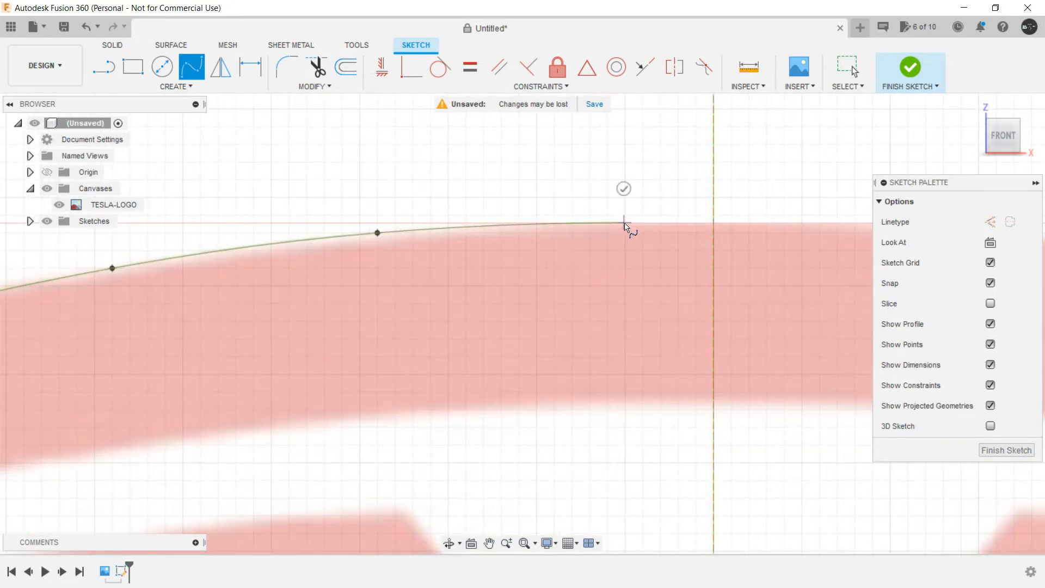
left_click(714, 223)
key("Escape")
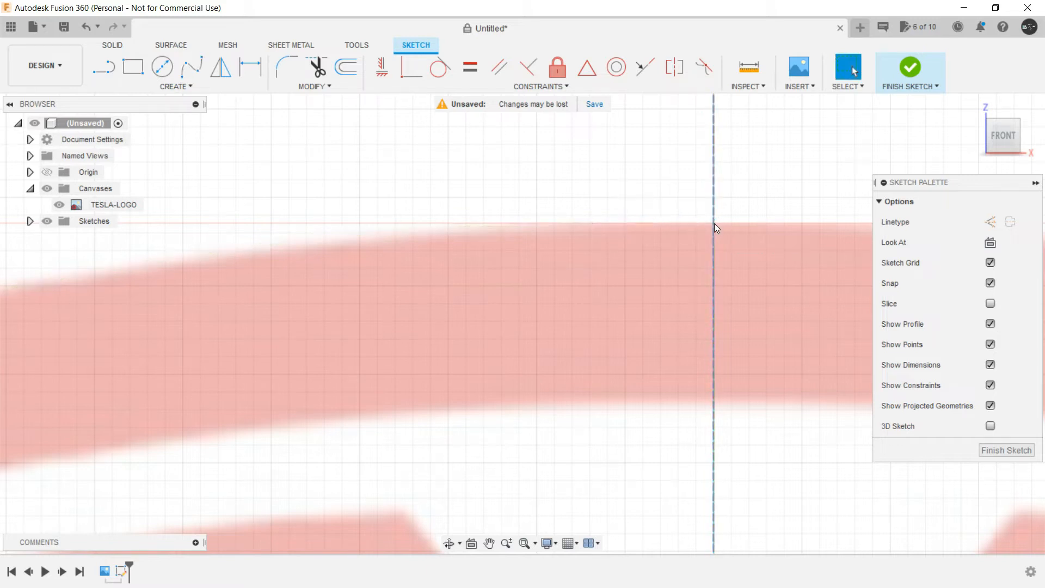
Trace the upper edge of the logo's top arc with a fit point spline from its outer left corner to the construction line.
scroll(457, 291, "down", 4)
middle_click_drag(371, 293, 728, 193)
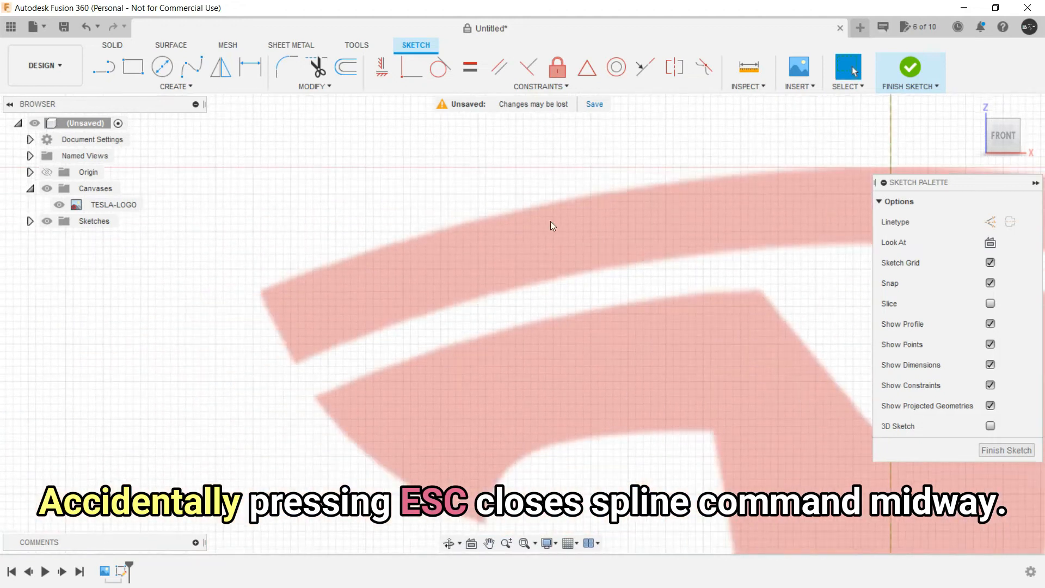
left_click(174, 86)
mouse_move(165, 206)
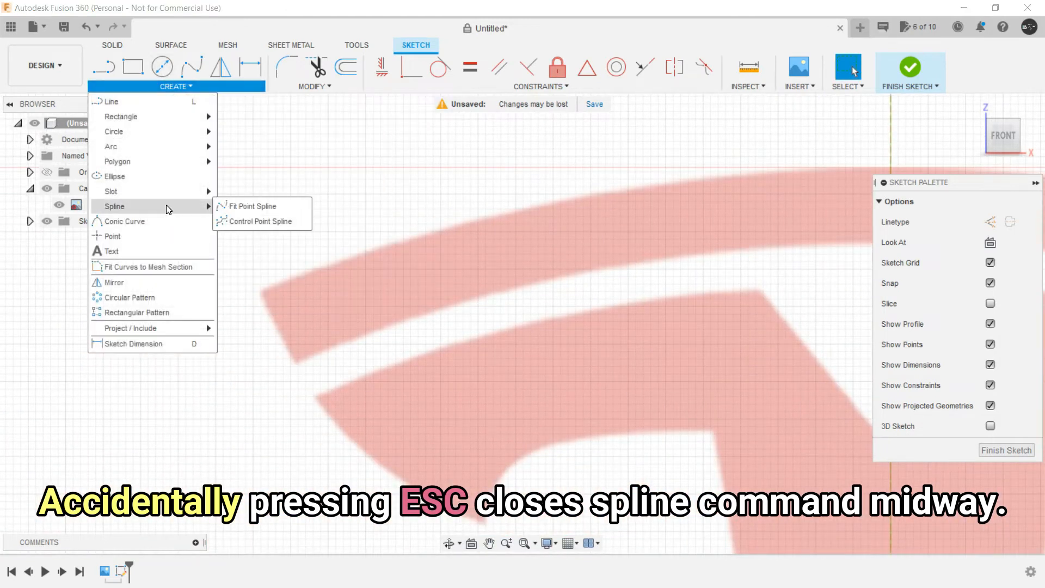
left_click(240, 206)
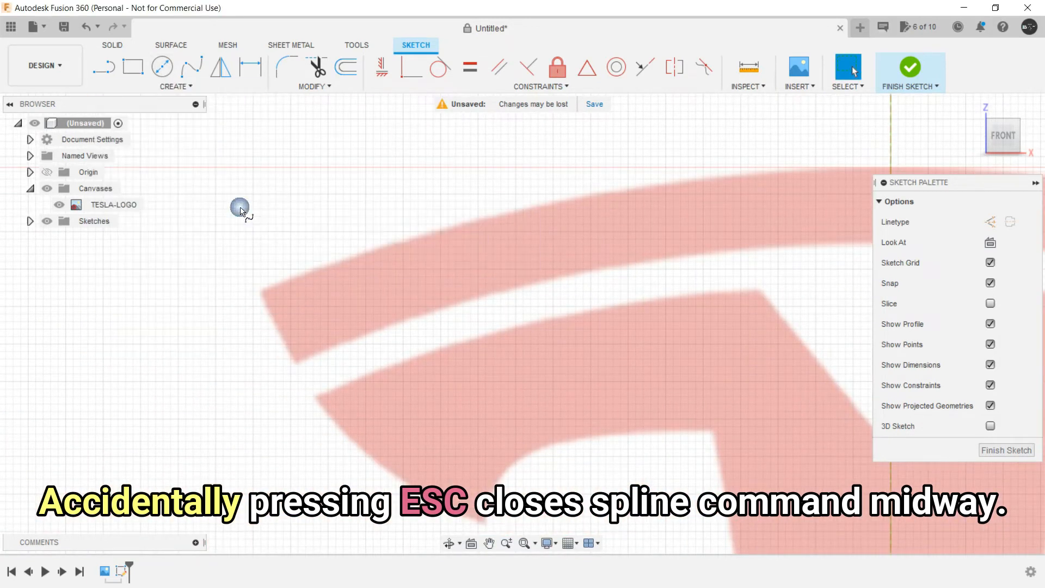
left_click(260, 292)
left_click(358, 254)
left_click(470, 216)
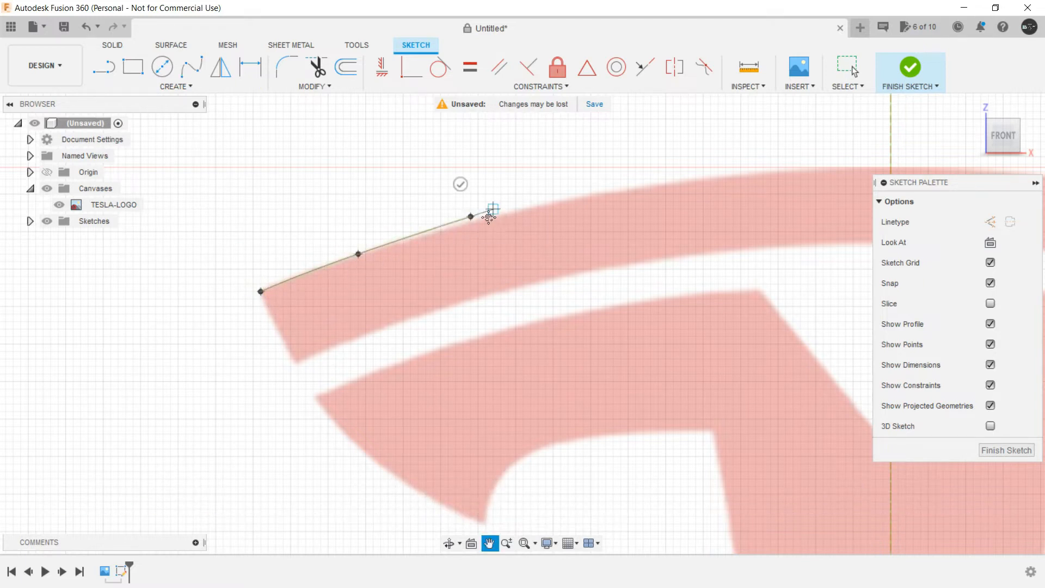
middle_click_drag(497, 217, 284, 256)
left_click(422, 226)
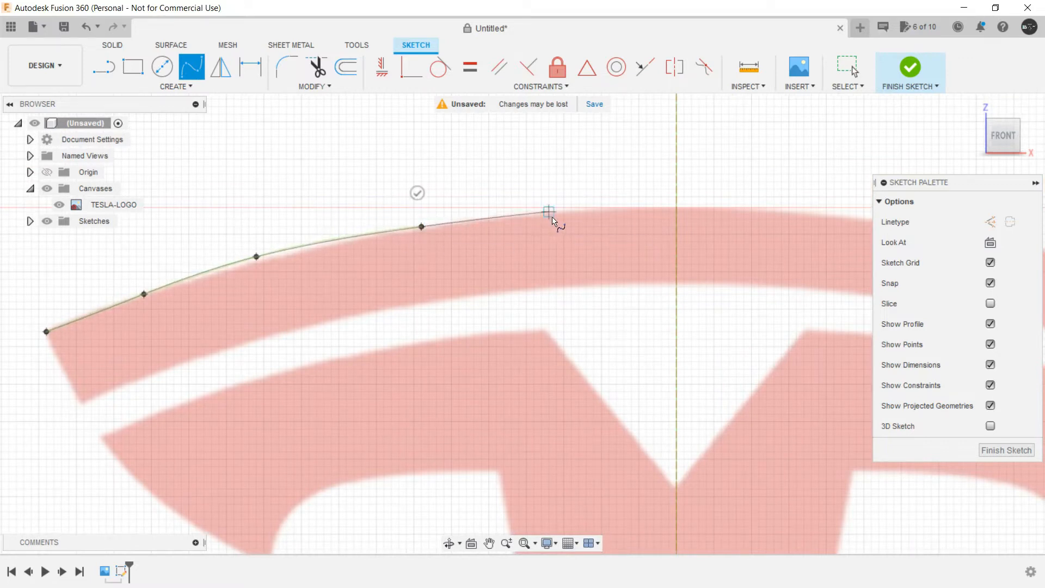
scroll(642, 211, "up", 5)
left_click(649, 210)
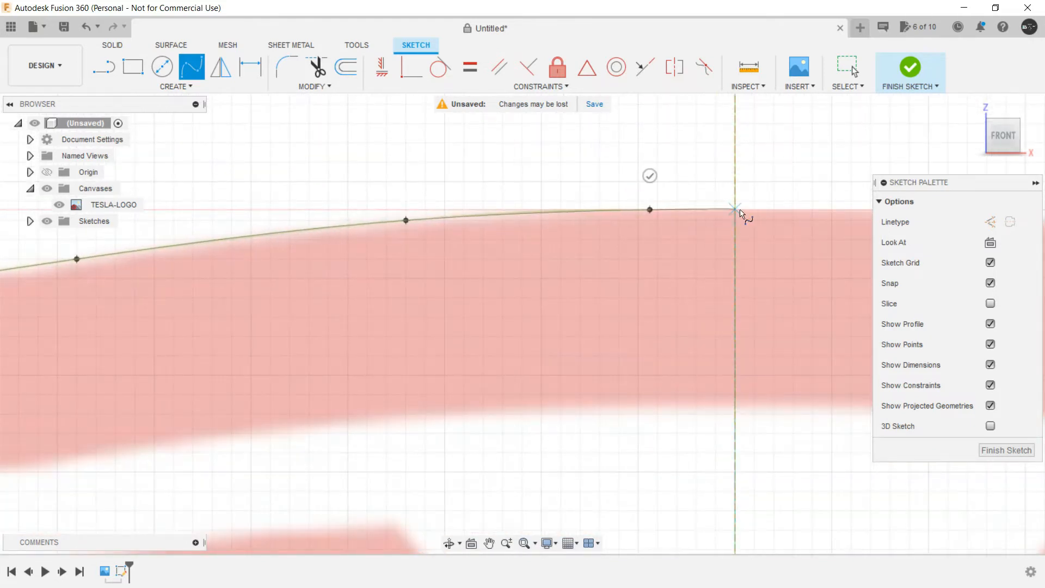
left_click(741, 211)
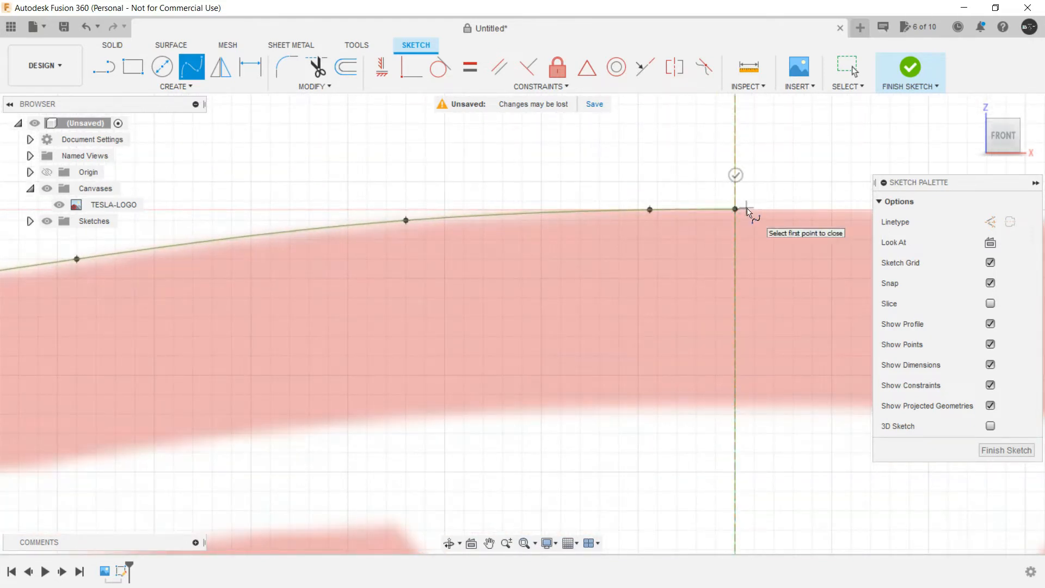
key("Escape")
Fine-tune the upper-edge spline's fit points along the left half of the top arc so the curve follows the logo.
middle_click_drag(449, 288, 707, 293)
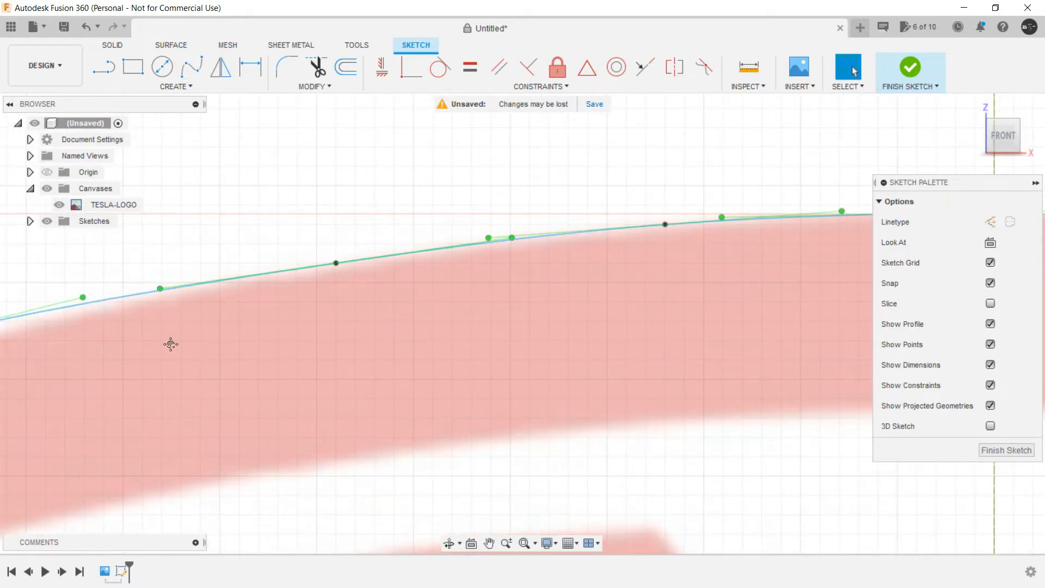
scroll(168, 343, "up", 2)
left_click_drag(380, 246, 382, 254)
middle_click_drag(235, 364, 427, 285)
middle_click_drag(706, 263, 7, 446)
middle_click_drag(411, 308, 40, 352)
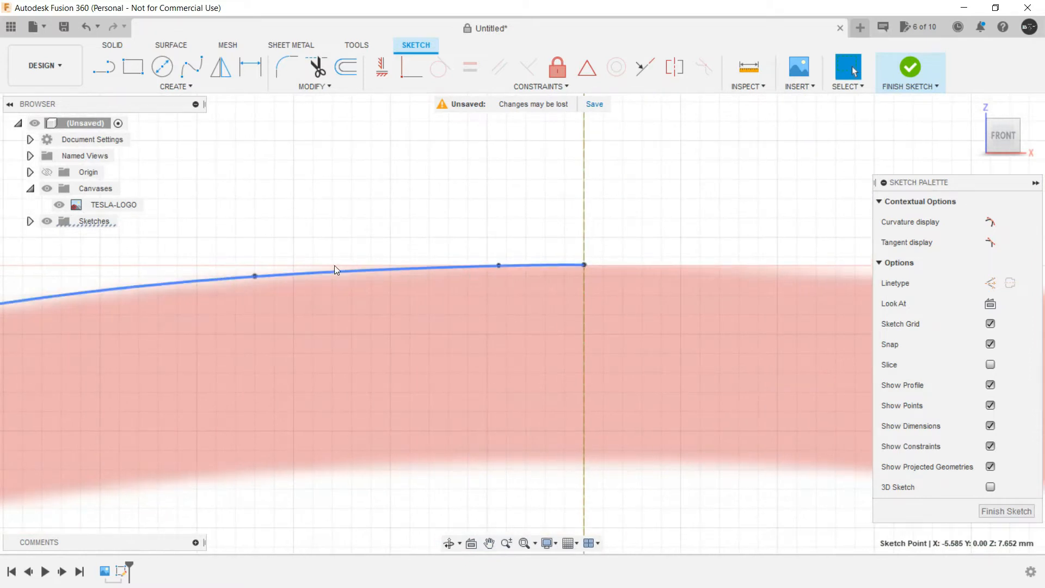
left_click_drag(254, 276, 245, 277)
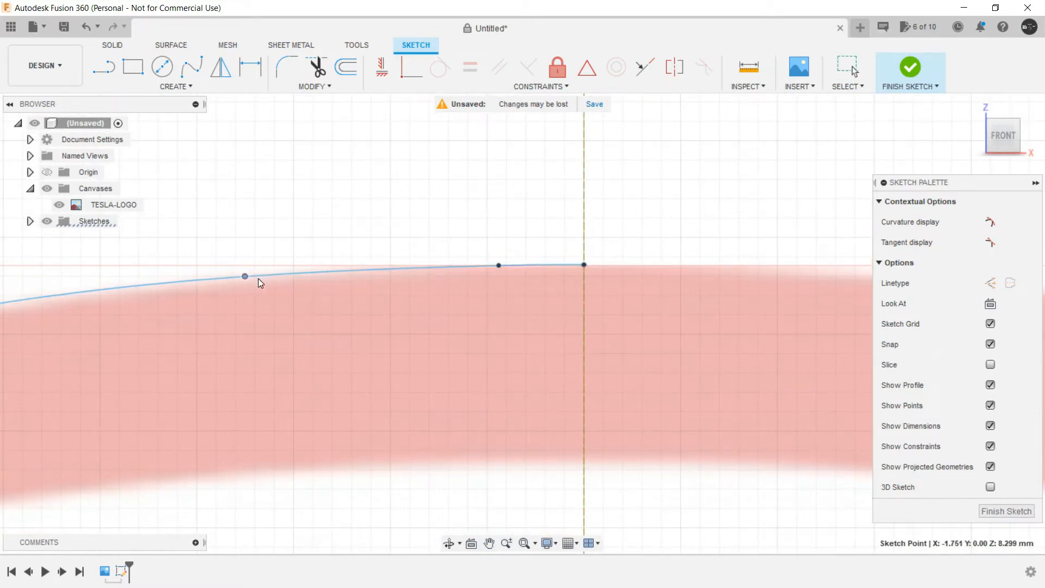
left_click_drag(498, 265, 446, 266)
Adjust the tangent handle of a middle fit point on the upper-edge spline and check its fit toward the arc's outer corner.
middle_click_drag(374, 337, 750, 265)
left_click(388, 229)
middle_click_drag(275, 308, 530, 293)
mouse_move(379, 255)
left_mouse_down()
mouse_move(377, 247)
mouse_move(380, 255)
left_mouse_up()
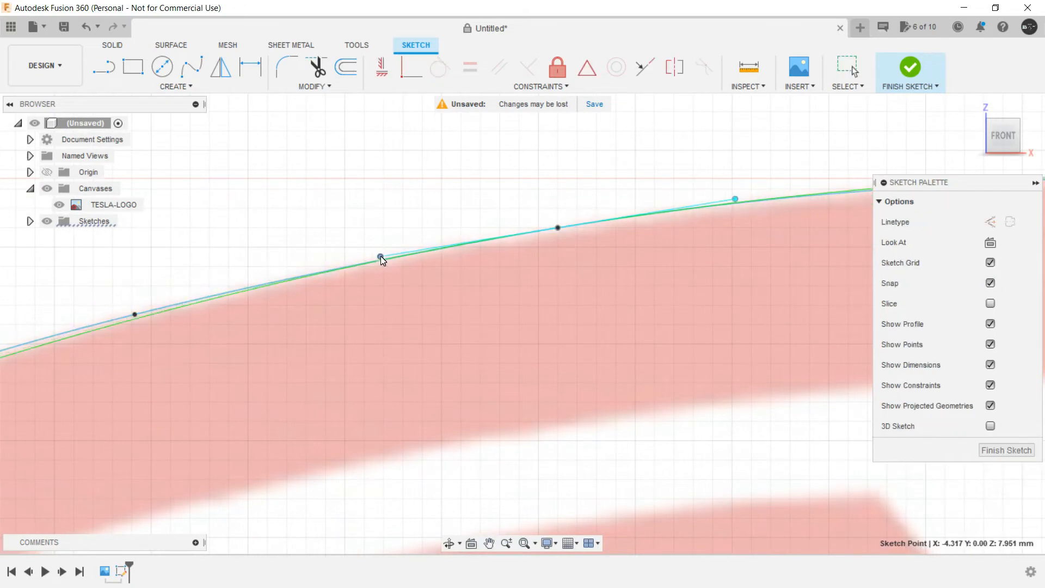
middle_click_drag(320, 352, 628, 272)
middle_click_drag(139, 377, 655, 255)
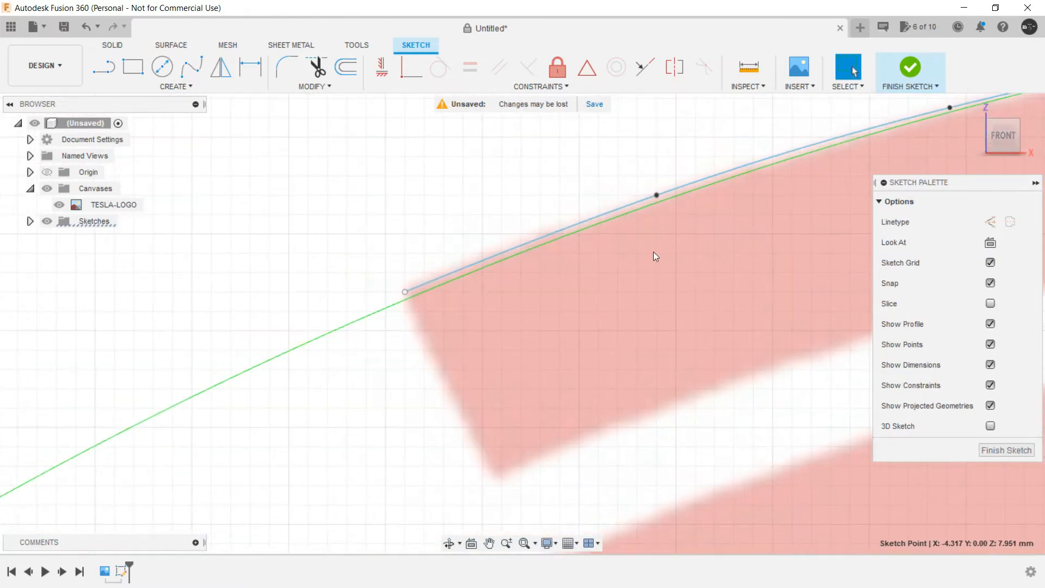
mouse_move(378, 382)
middle_mouse_down()
mouse_move(637, 326)
mouse_move(357, 319)
middle_mouse_up()
Move the upper-edge spline's fit point nearest the construction line to X -0.70, Z 8.35 mm.
scroll(362, 245, "up", 5)
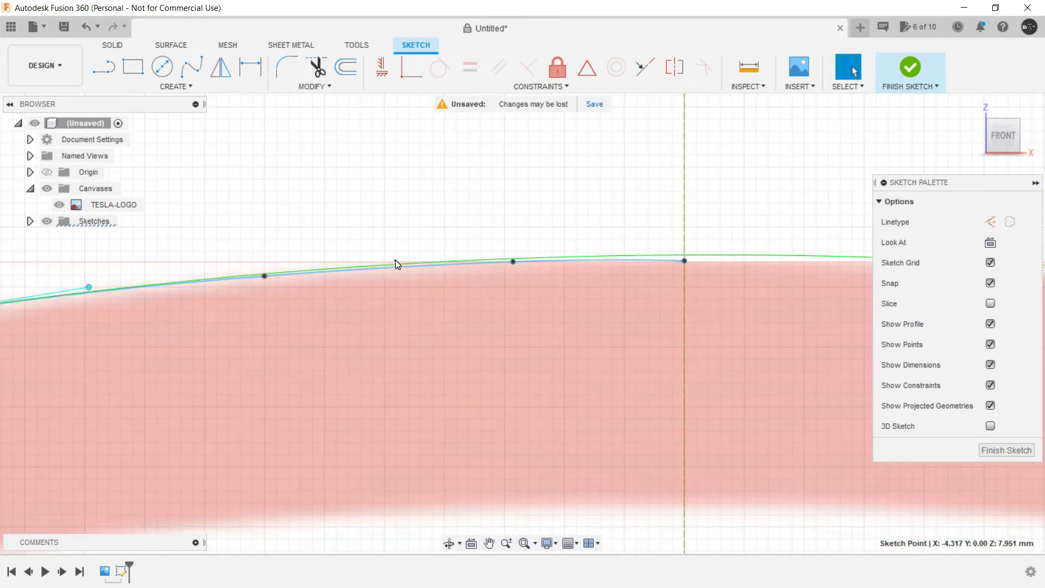
left_click_drag(511, 261, 512, 260)
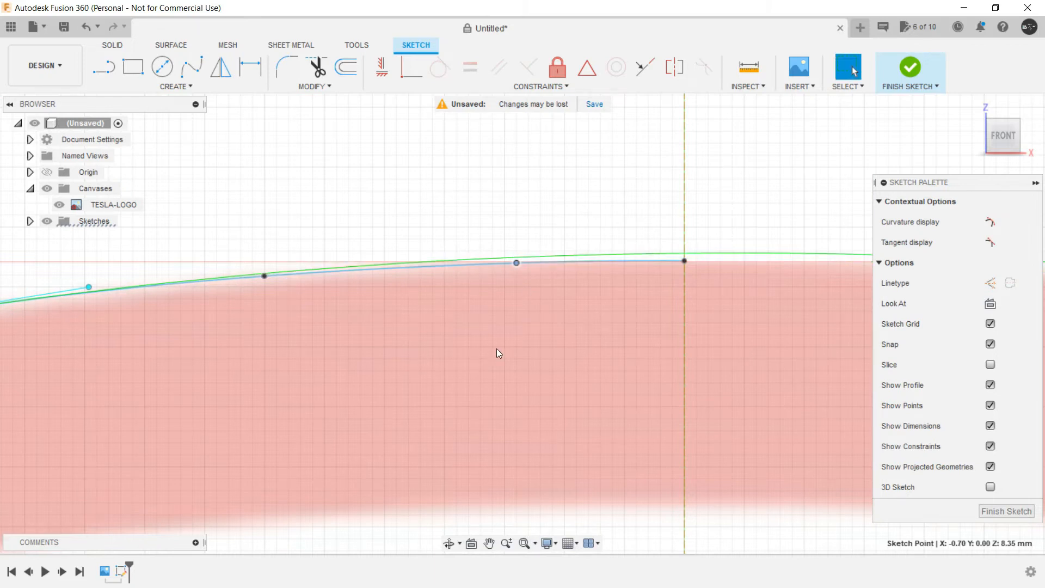
scroll(413, 358, "down", 5)
left_click(200, 350)
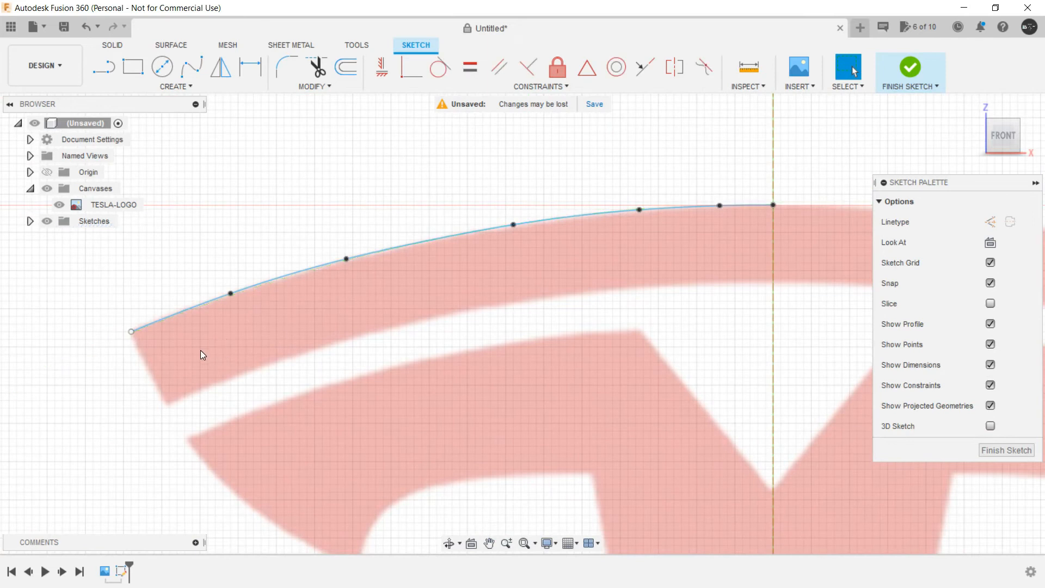
Draw a line about 1.05 mm long from the spline's outer end along the arc's slanted left end to its lower corner.
middle_click_drag(200, 350, 413, 285)
key("l")
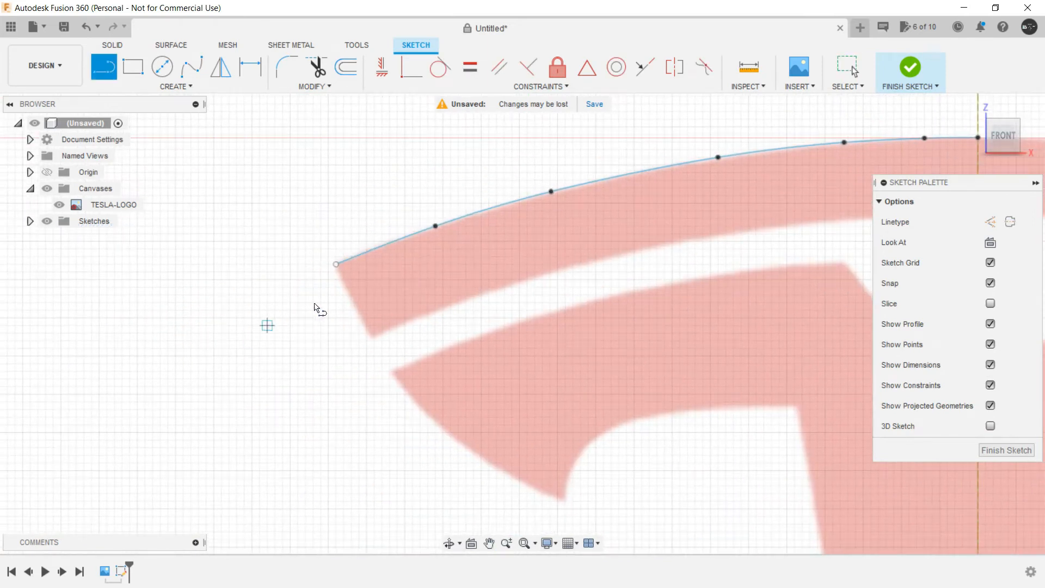
scroll(326, 288, "up", 2)
left_click(342, 252)
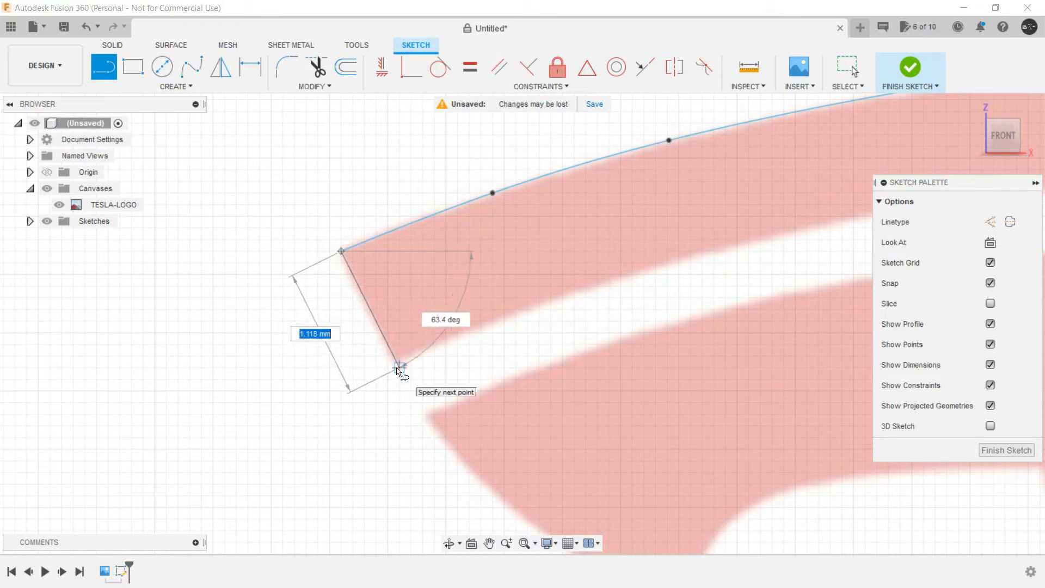
scroll(397, 367, "up", 3)
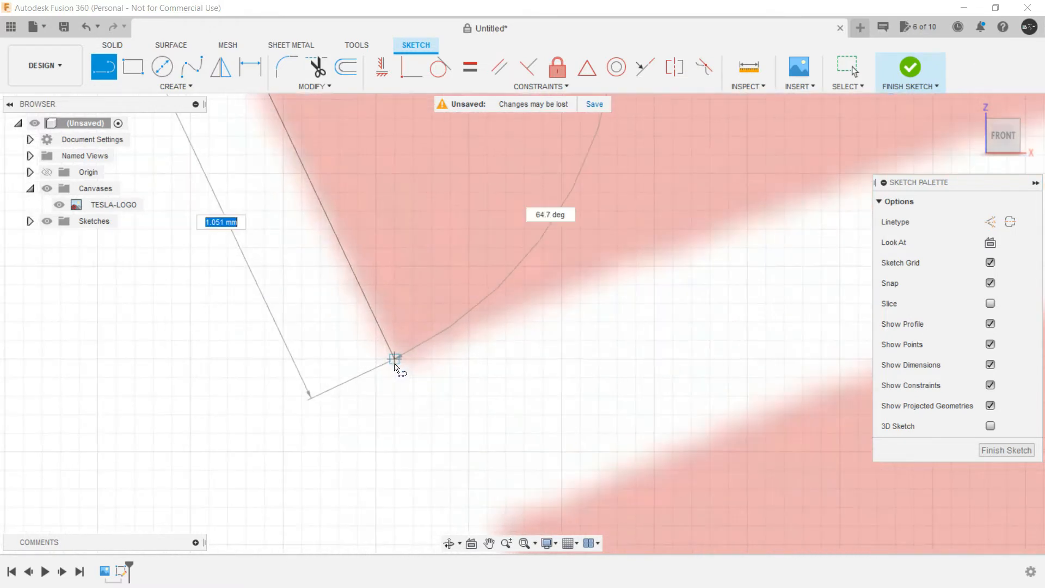
left_click(395, 362)
scroll(395, 364, "down", 3)
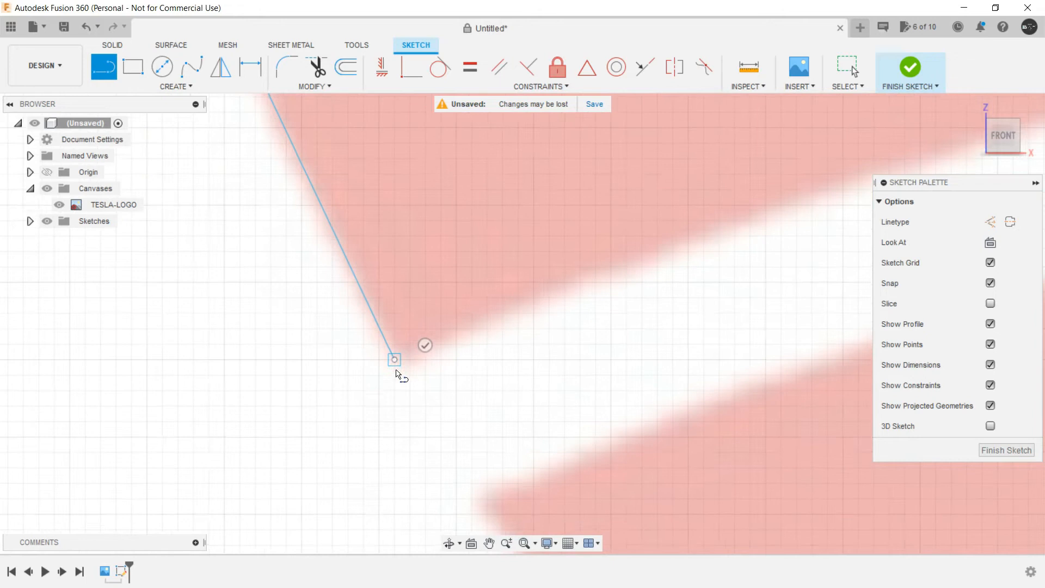
scroll(396, 364, "down", 2)
key("Escape")
Trace the lower edge of the top arc with a fit point spline from the end line's lower point to the construction line.
left_click(175, 86)
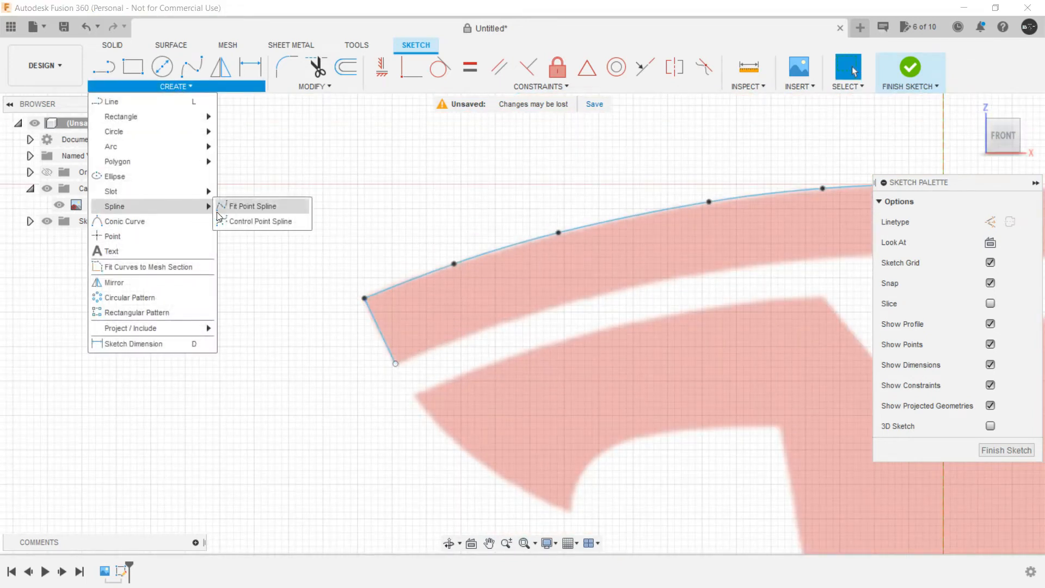
left_click(218, 212)
scroll(399, 360, "up", 4)
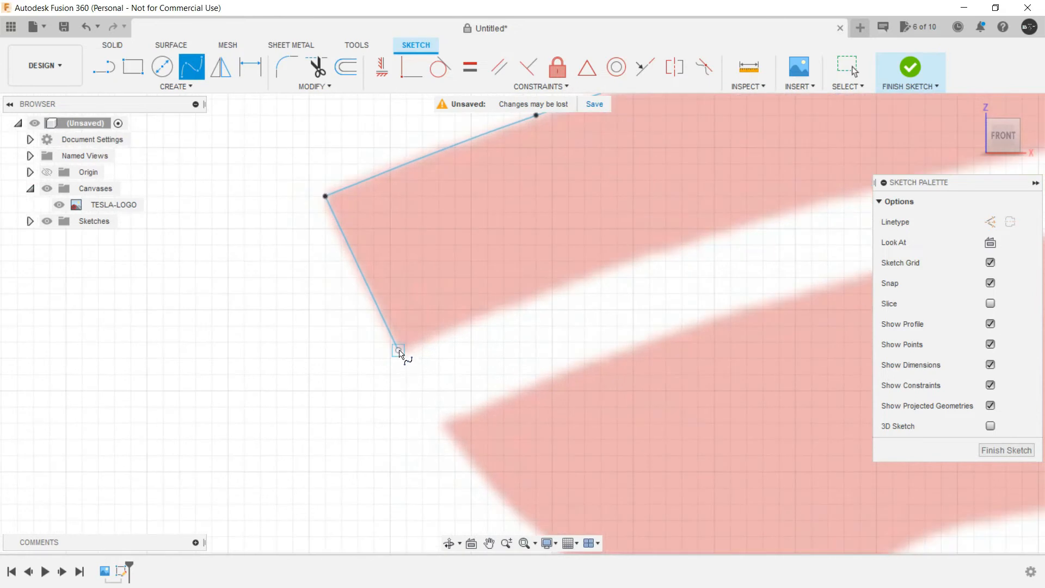
left_click(503, 310)
middle_click_drag(699, 246, 320, 336)
left_click(325, 328)
middle_click_drag(543, 281, 180, 360)
left_click(330, 313)
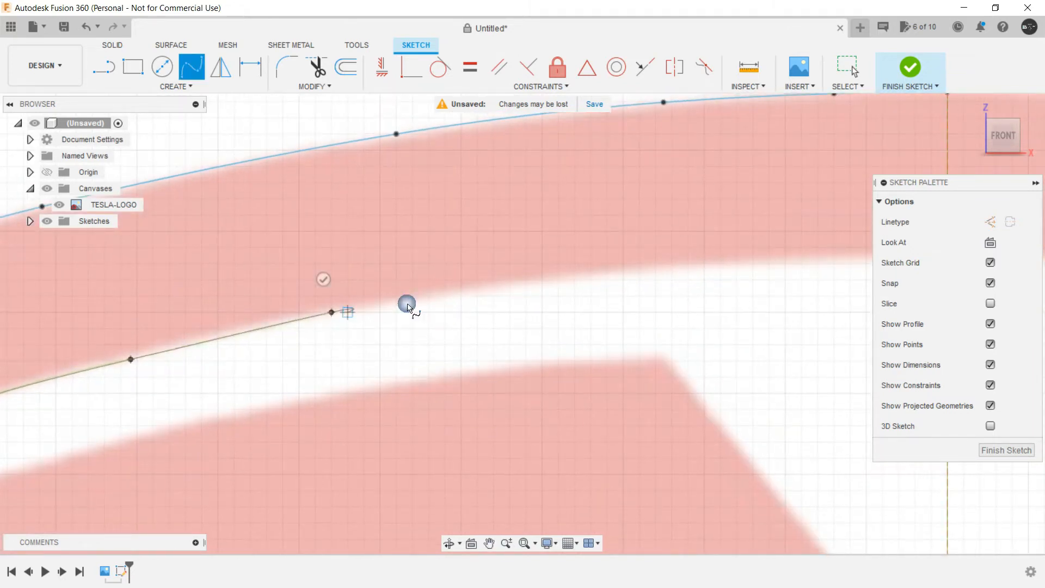
left_click(536, 283)
middle_click_drag(536, 282, 238, 315)
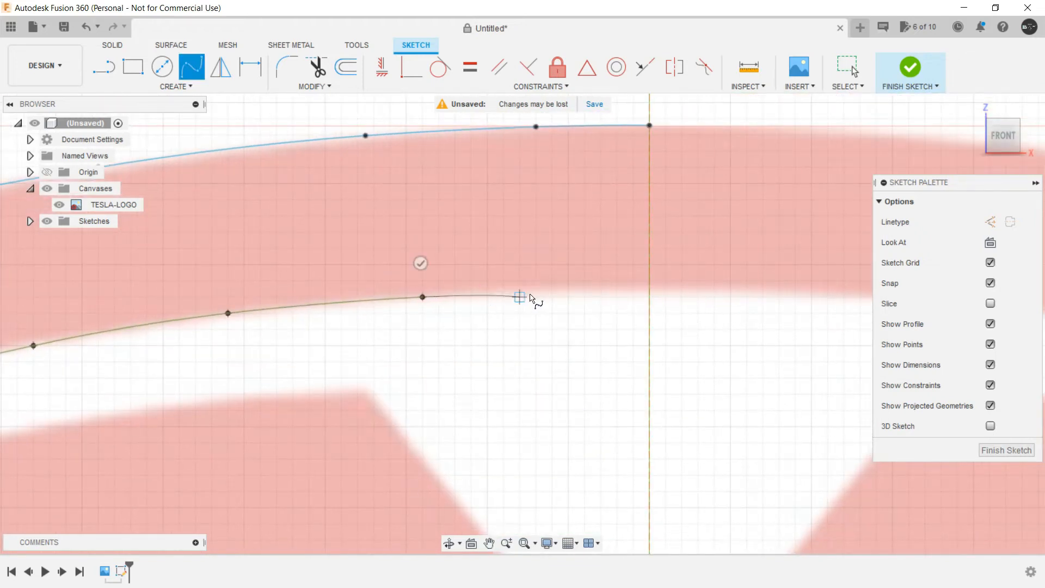
left_click(649, 291)
key("Escape")
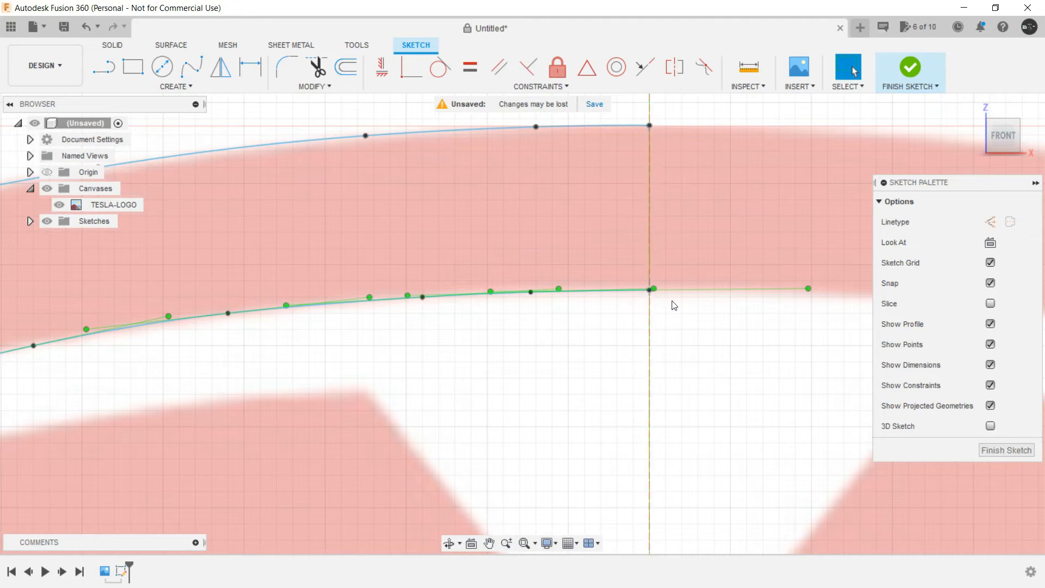
Constrain the vertical construction line to the origin with a Coincident constraint.
scroll(665, 301, "up", 5)
scroll(597, 321, "down", 4)
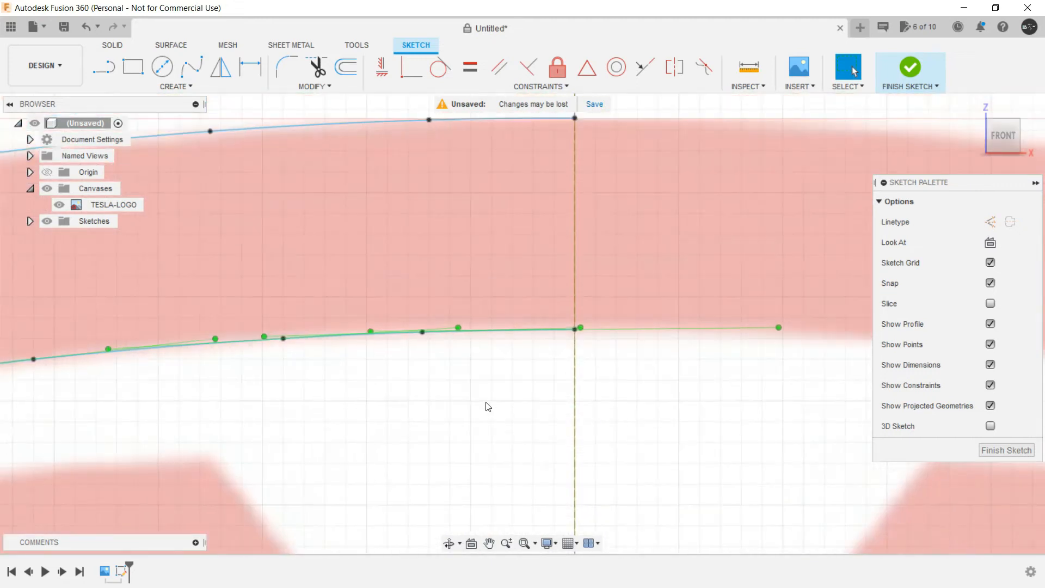
scroll(487, 403, "down", 2)
middle_click_drag(510, 369, 598, 215)
scroll(573, 308, "down", 2)
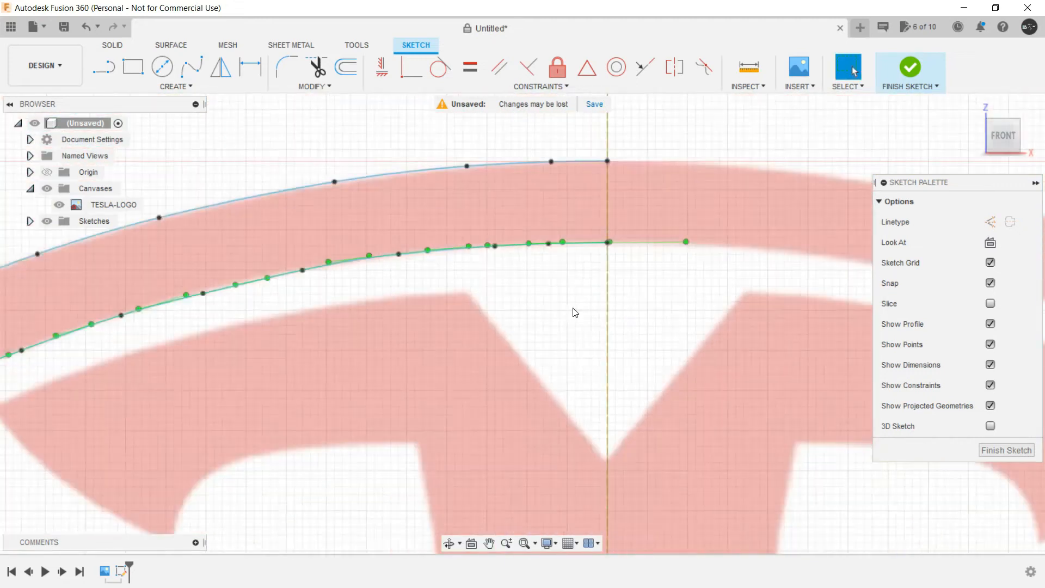
scroll(571, 311, "down", 5)
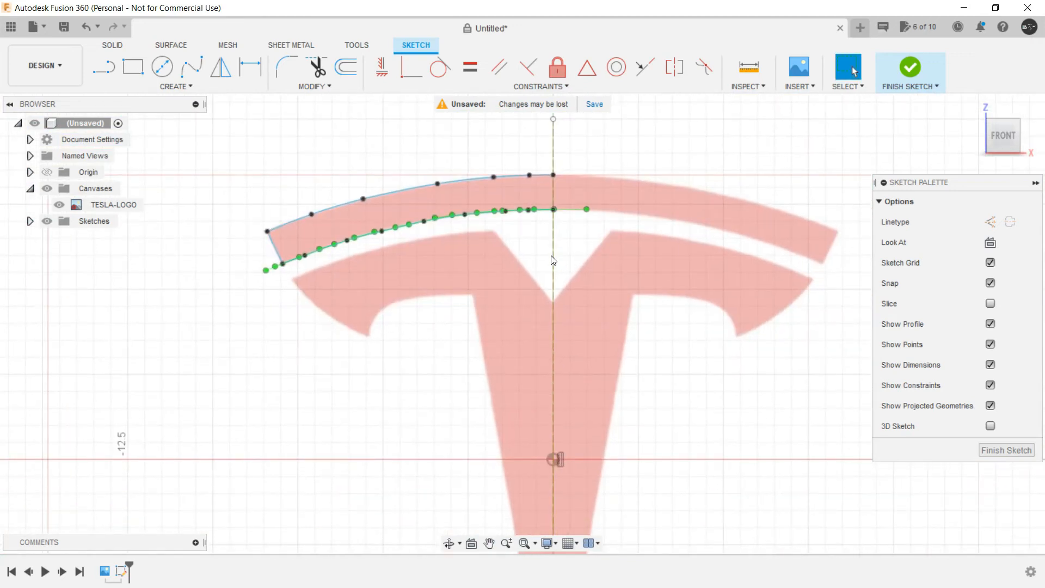
left_click(553, 260)
middle_click_drag(439, 353, 410, 199)
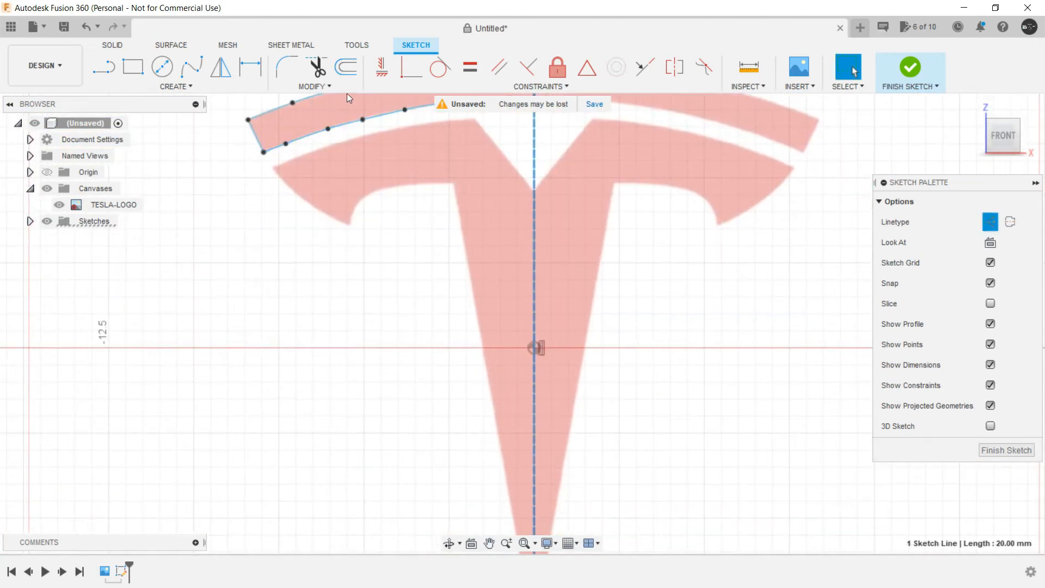
left_click(411, 67)
left_click(535, 346)
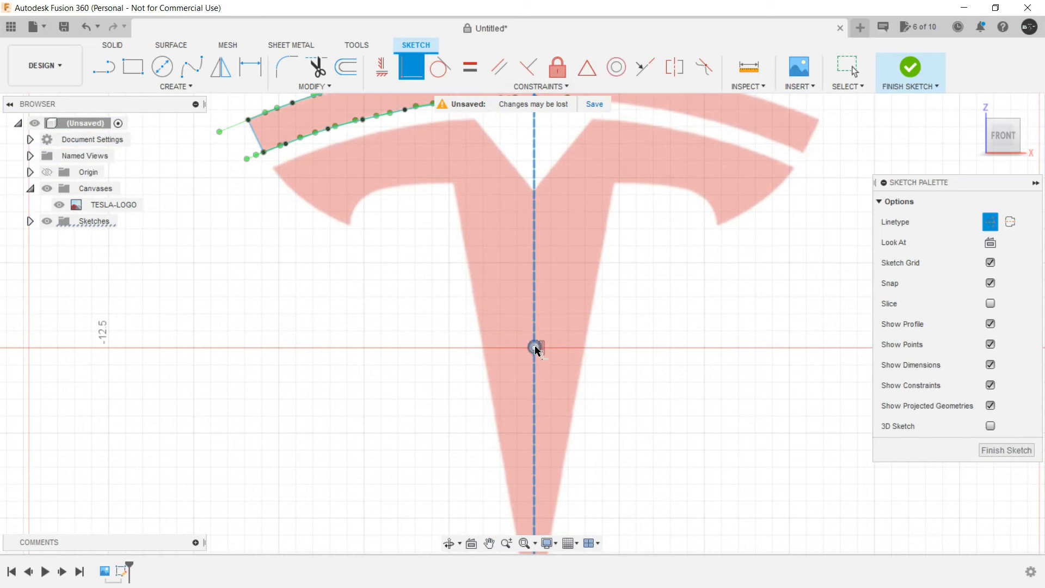
key("Escape")
Trace the upper edge of the T's left arm with a fit point spline from its outer tip to the V-notch corner.
middle_click_drag(391, 286, 504, 359)
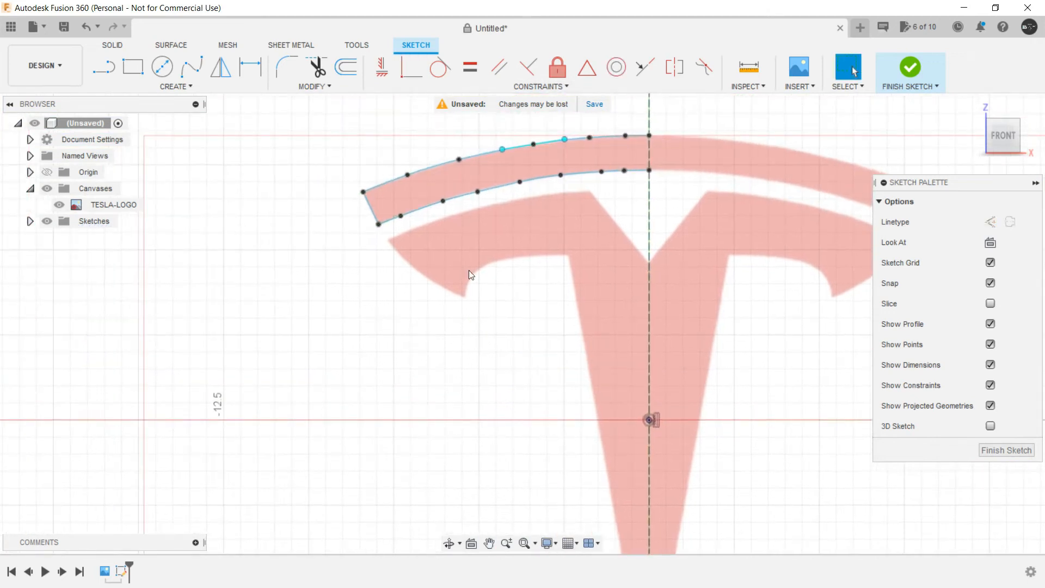
scroll(463, 266, "up", 4)
scroll(436, 276, "down", 3)
scroll(437, 276, "up", 3)
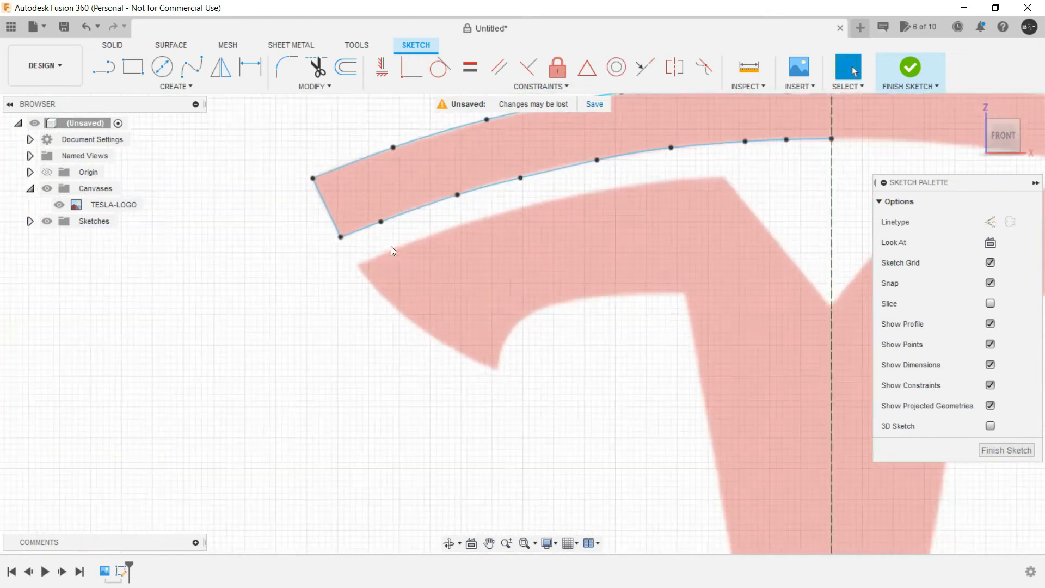
left_click(184, 86)
mouse_move(191, 204)
left_click(253, 207)
left_click(356, 269)
left_click(424, 238)
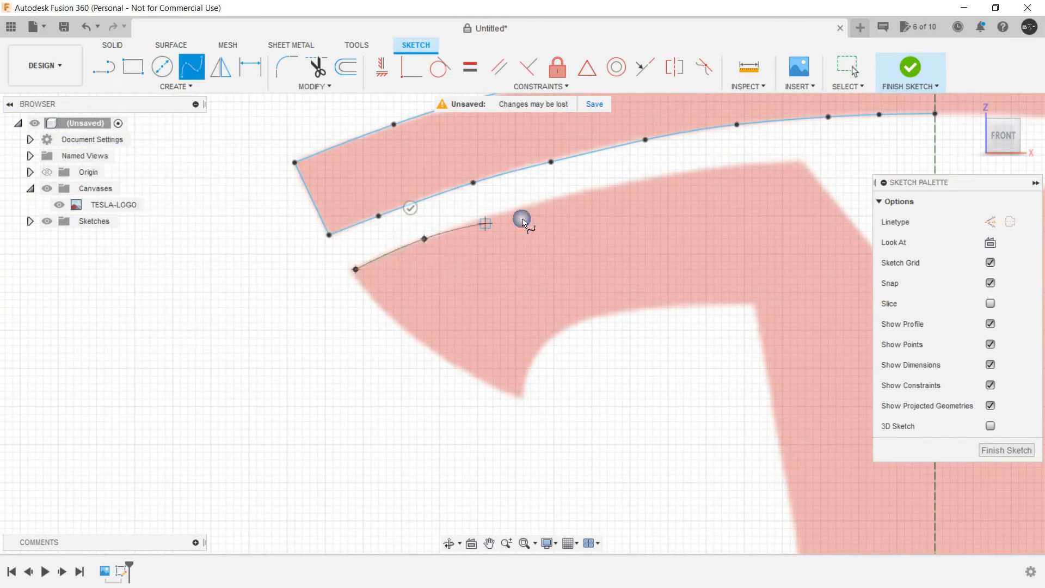
left_click(538, 201)
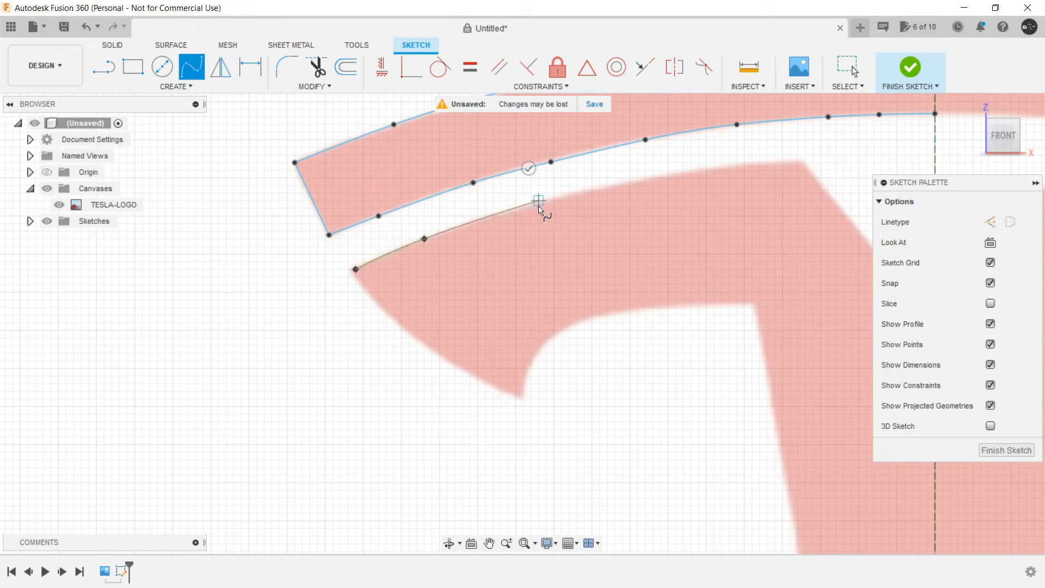
left_click(653, 177)
mouse_move(665, 183)
middle_mouse_down()
mouse_move(532, 191)
mouse_move(546, 196)
middle_mouse_up()
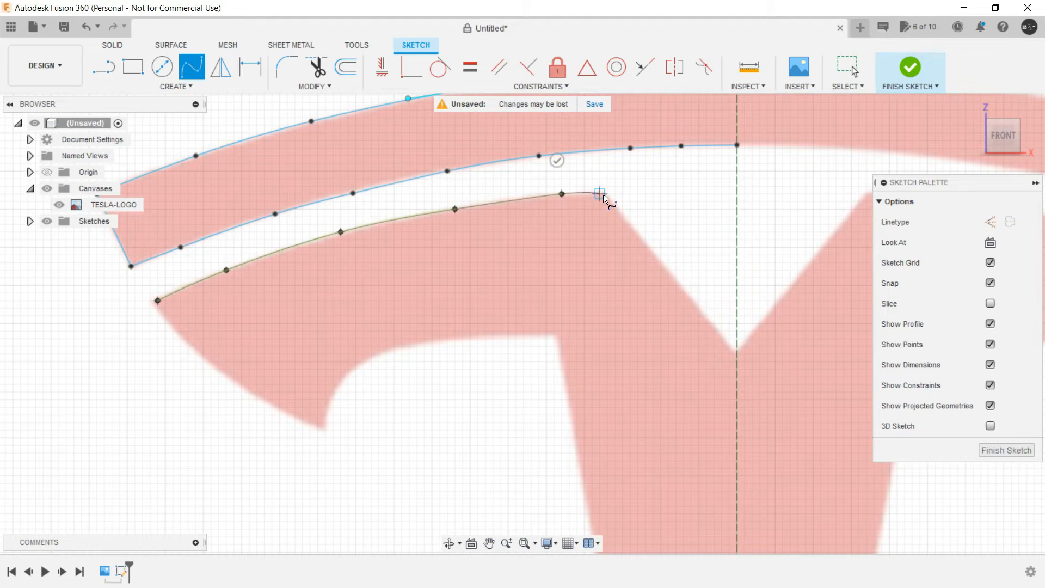
scroll(605, 196, "up", 2)
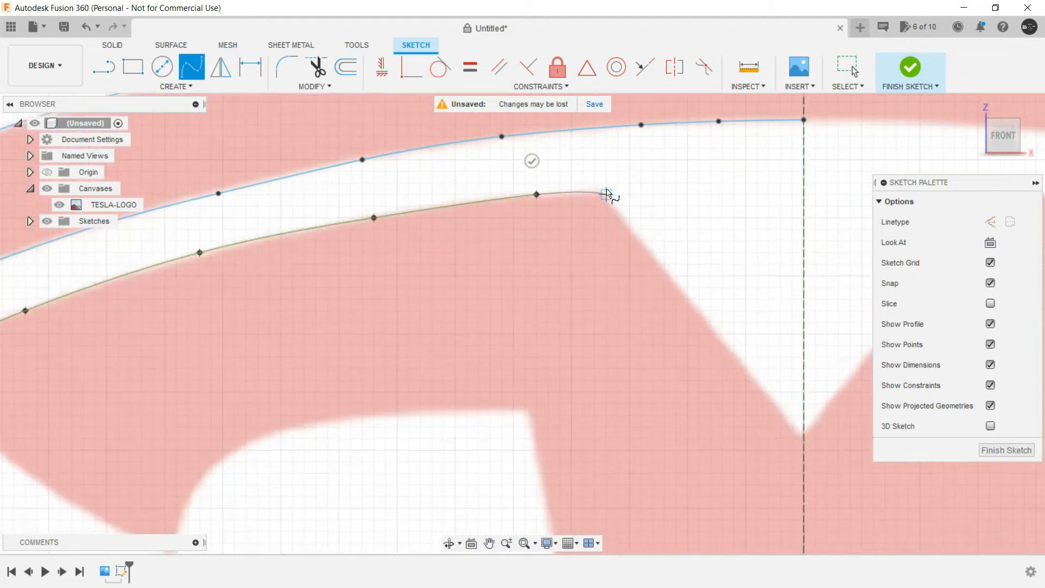
scroll(607, 193, "up", 3)
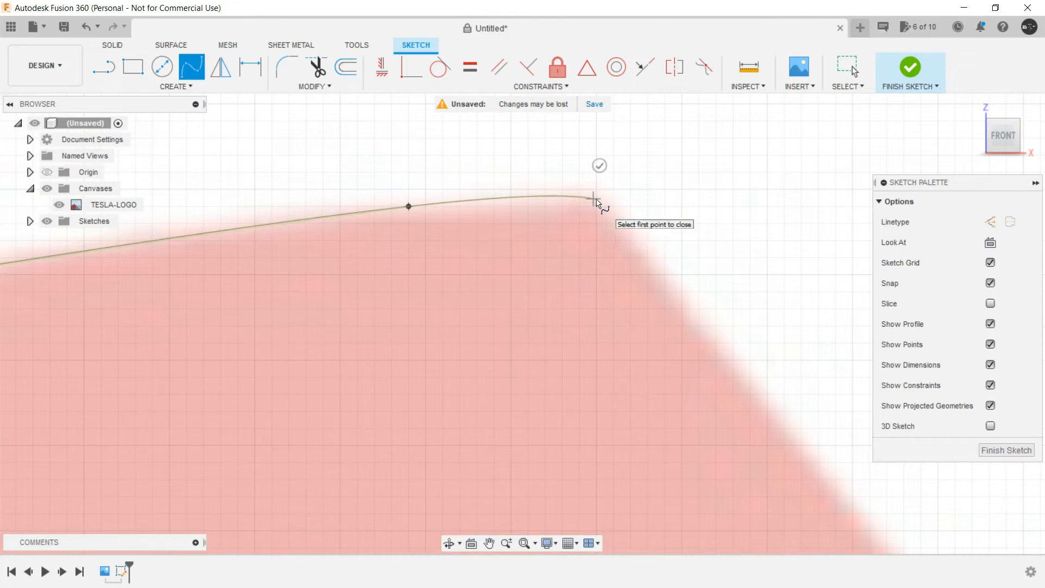
double_click(594, 198)
scroll(544, 233, "down", 3)
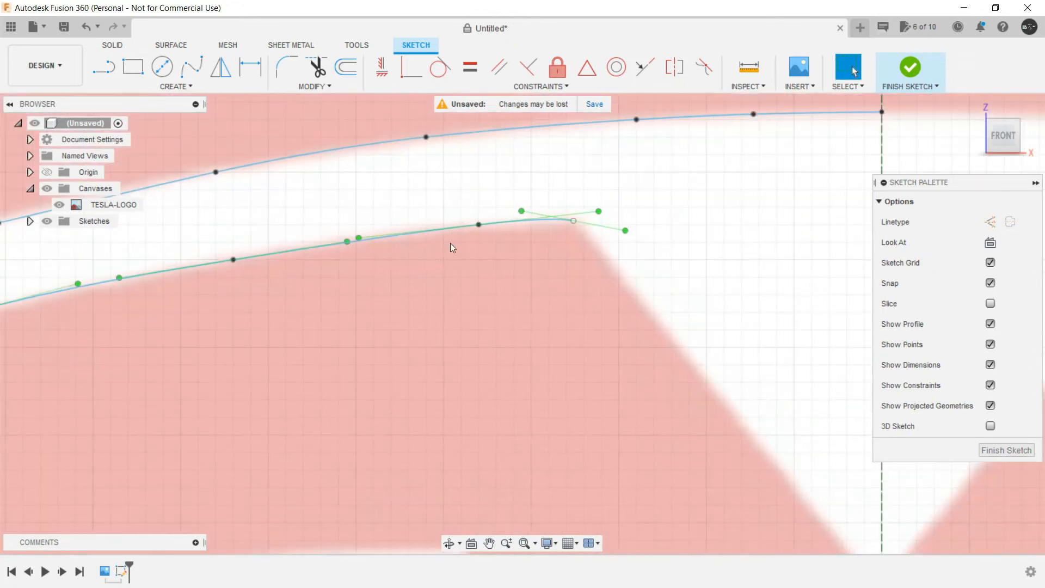
Move the arm spline's fit point nearest the V-notch corner to X -2.36, Z 6.68 mm and adjust a middle fit point's tangent handle.
left_click_drag(478, 225, 473, 227)
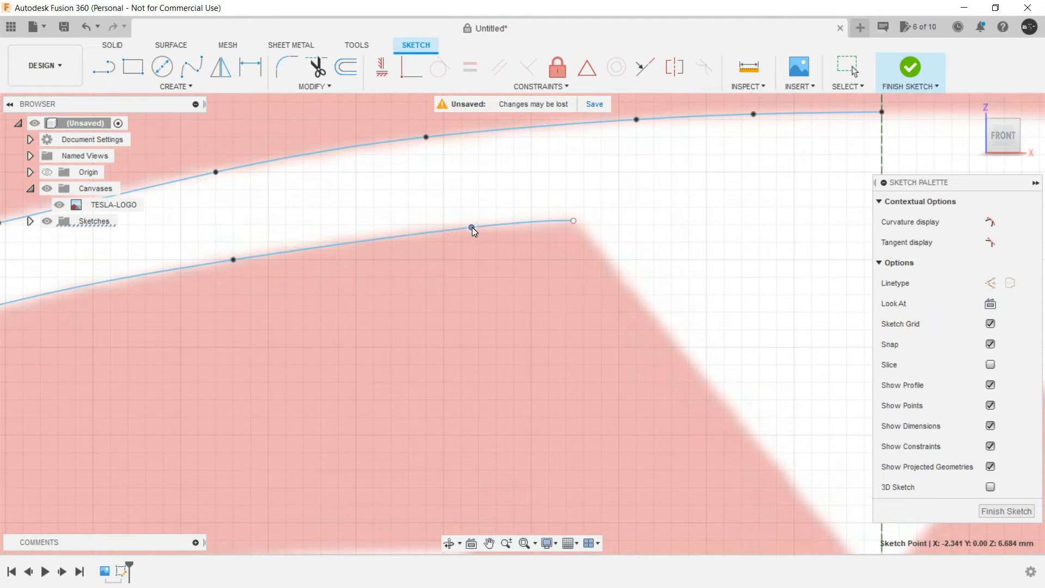
middle_click_drag(320, 296, 562, 219)
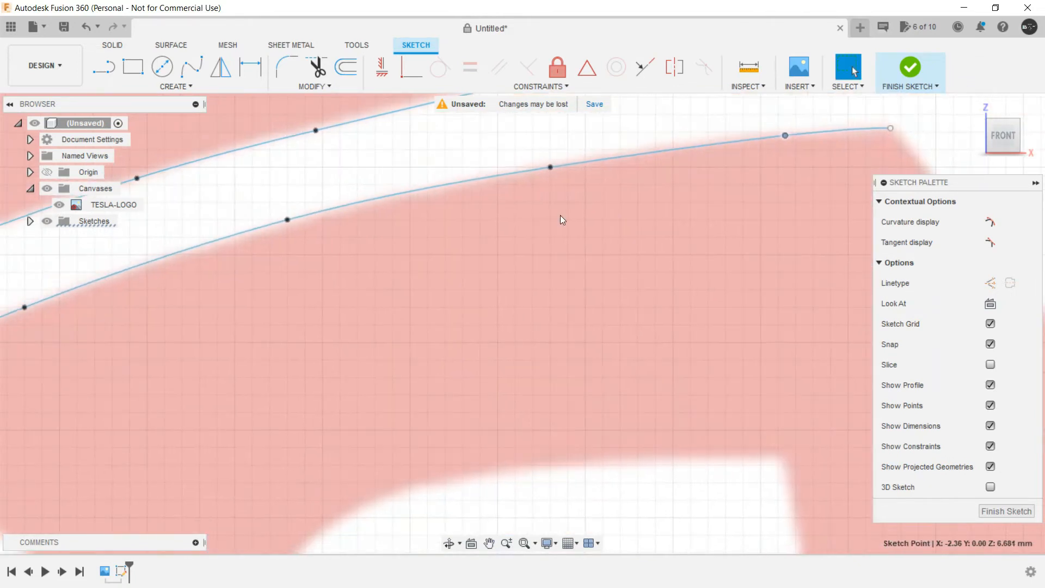
left_click(278, 218)
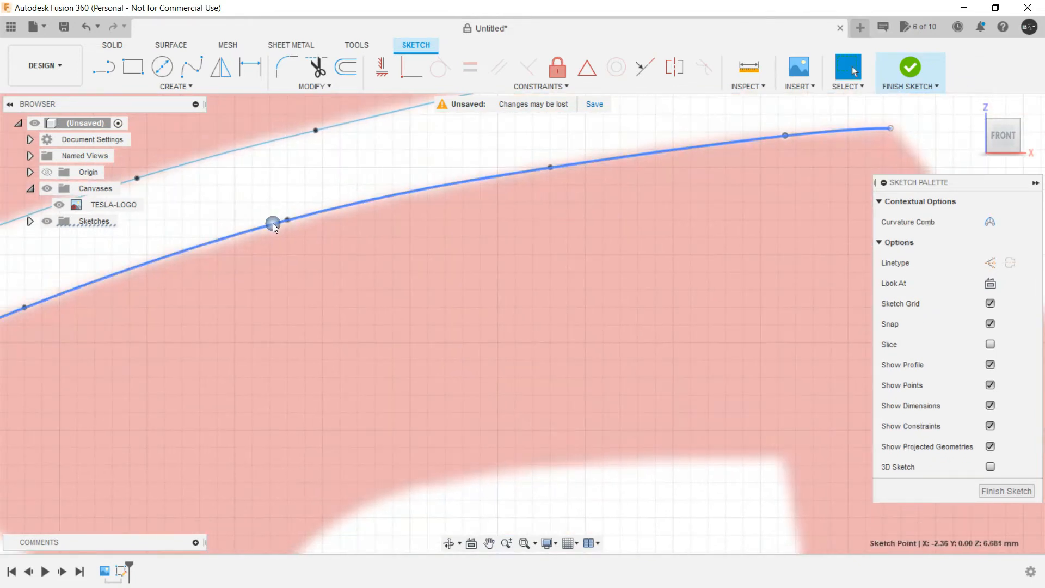
left_click(397, 191)
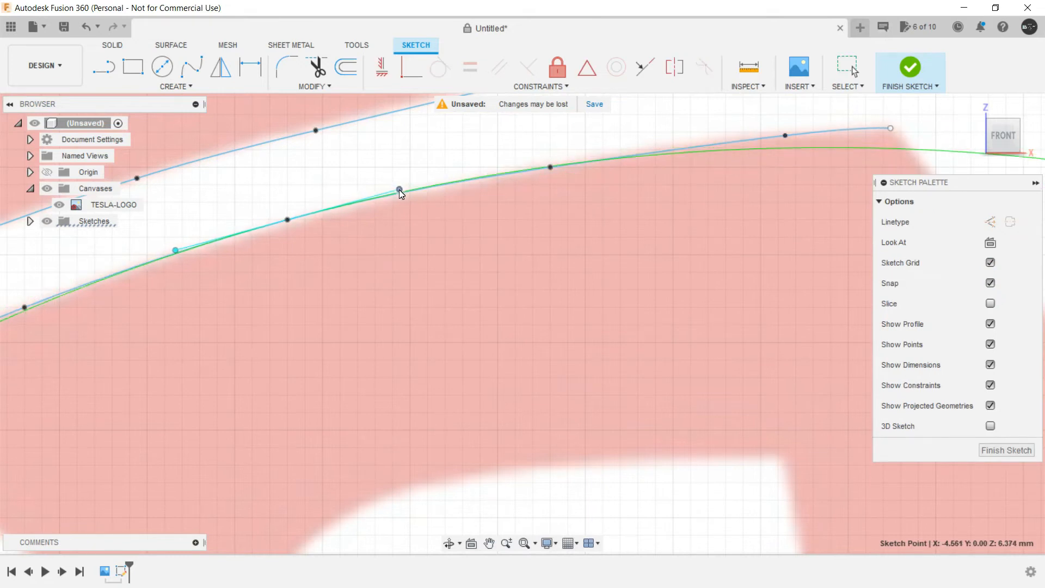
scroll(454, 291, "down", 3)
mouse_move(455, 291)
middle_mouse_down()
mouse_move(449, 267)
mouse_move(629, 221)
middle_mouse_up()
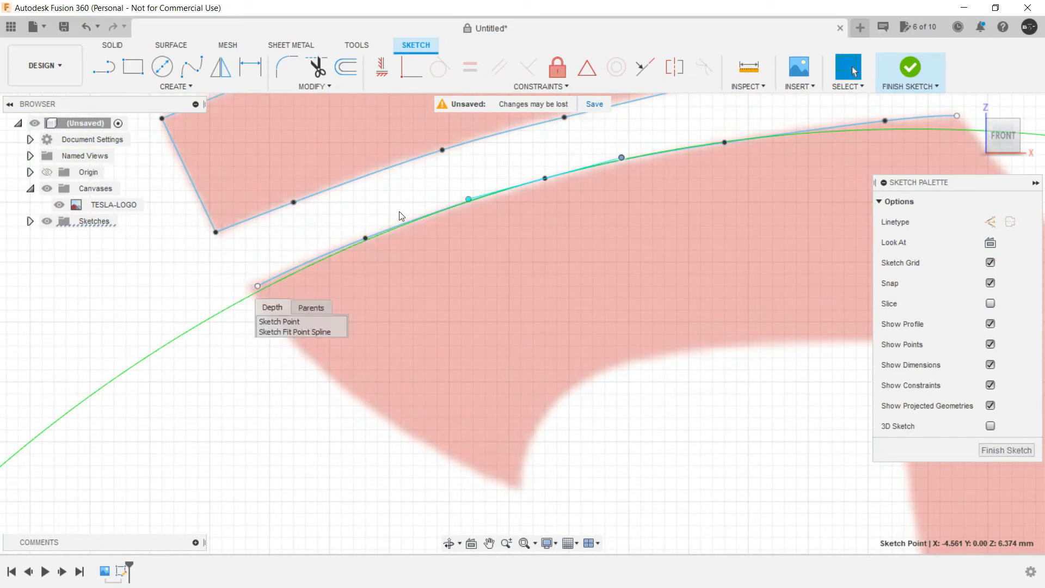
left_click(365, 237)
scroll(603, 253, "down", 2)
middle_click_drag(669, 247, 271, 296)
middle_click_drag(408, 271, 394, 330)
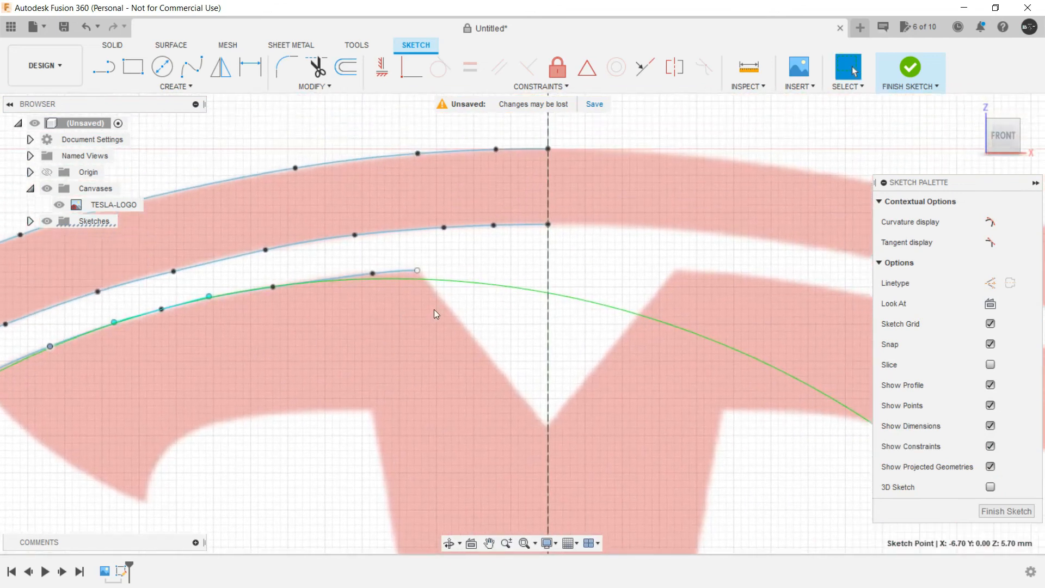
Draw a line about 2.7 mm long from the arm spline's inner end down to the V-notch's tip on the construction line.
scroll(434, 314, "up", 3)
key("l")
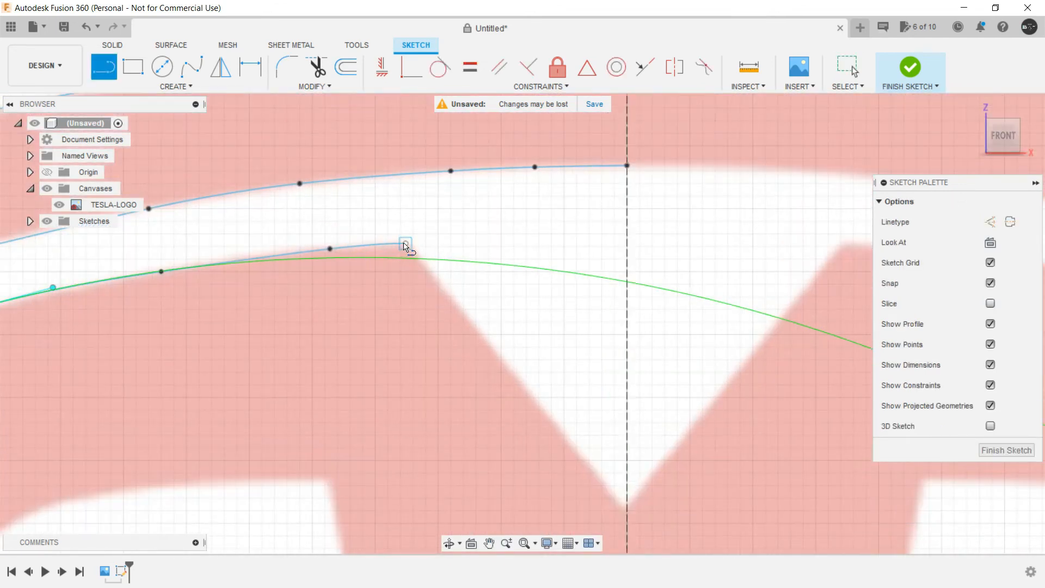
left_click(404, 244)
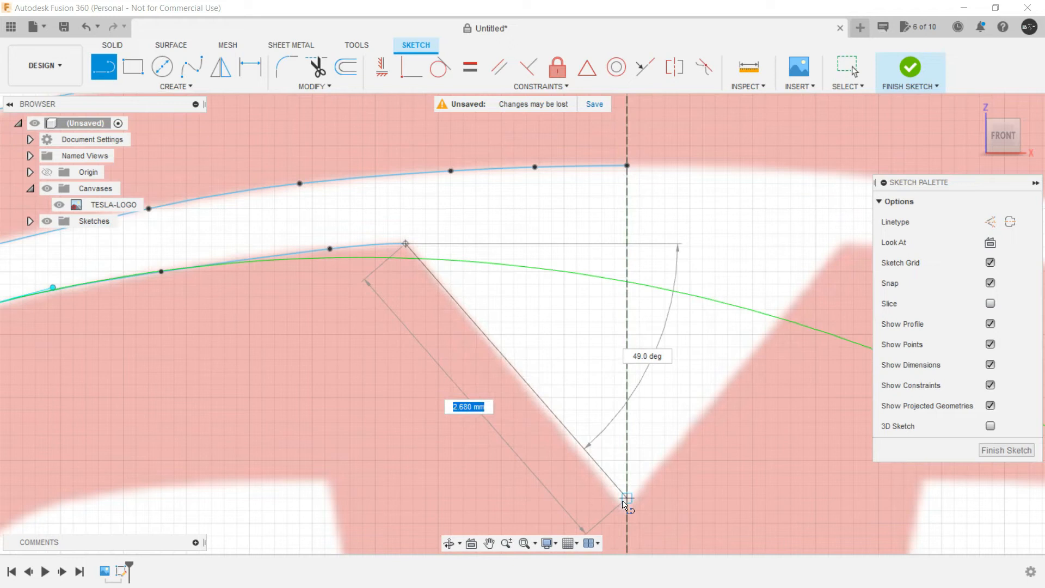
left_click(625, 507)
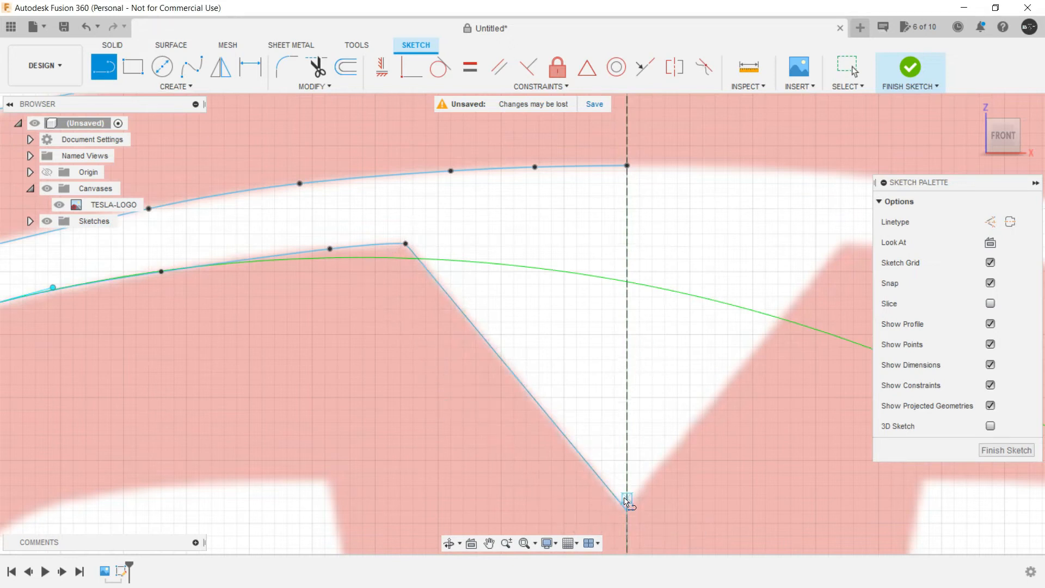
Trace the outer curved edge of the left arm with a fit point spline from the arm's outer tip to its lowest corner.
scroll(575, 484, "down", 5)
scroll(455, 483, "down", 1)
mouse_move(454, 482)
middle_mouse_down()
mouse_move(571, 305)
mouse_move(623, 297)
middle_mouse_up()
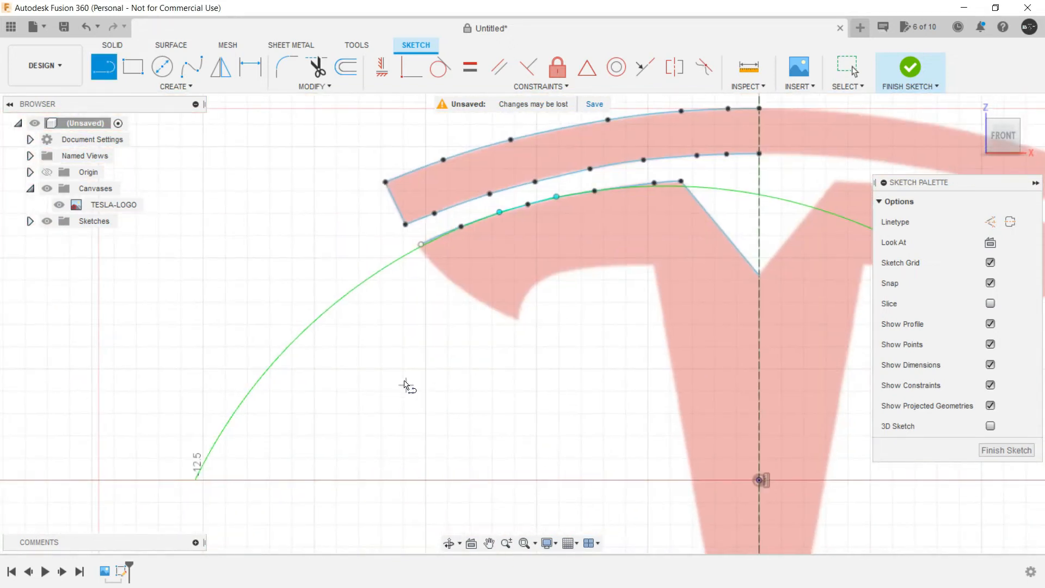
left_click(159, 87)
mouse_move(160, 208)
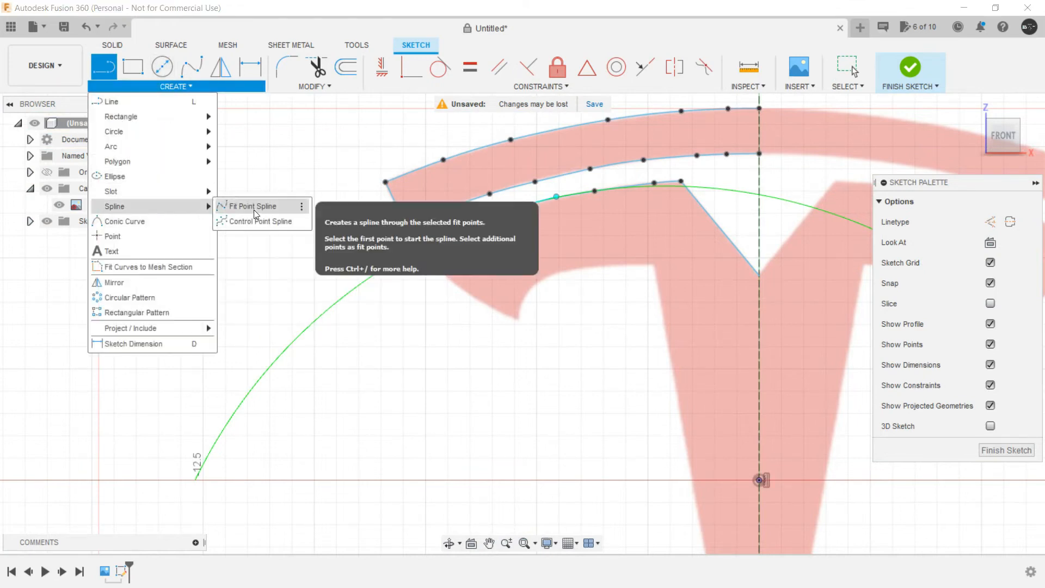
left_click(254, 210)
scroll(413, 242, "up", 4)
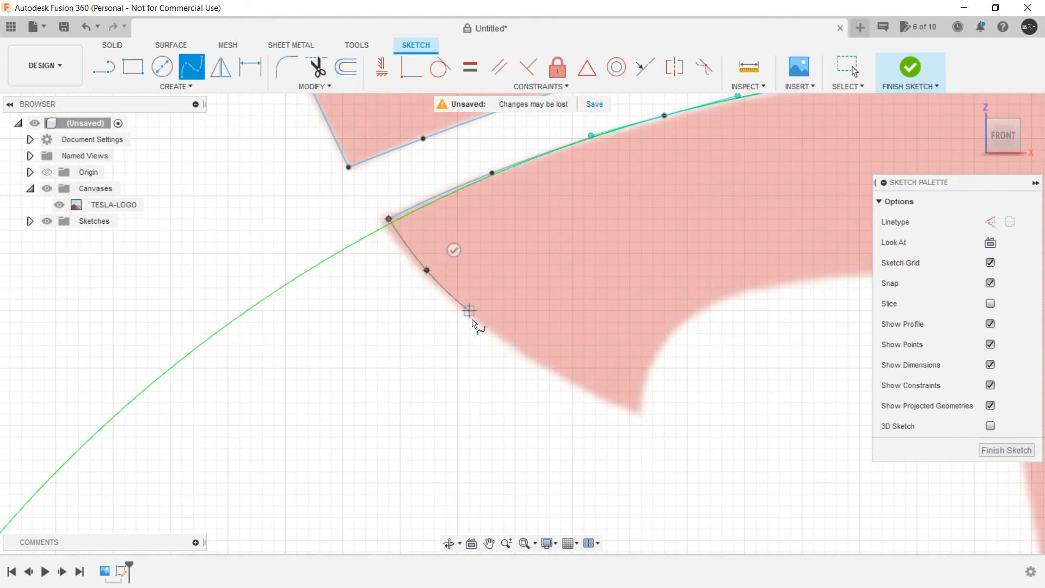
left_click(515, 345)
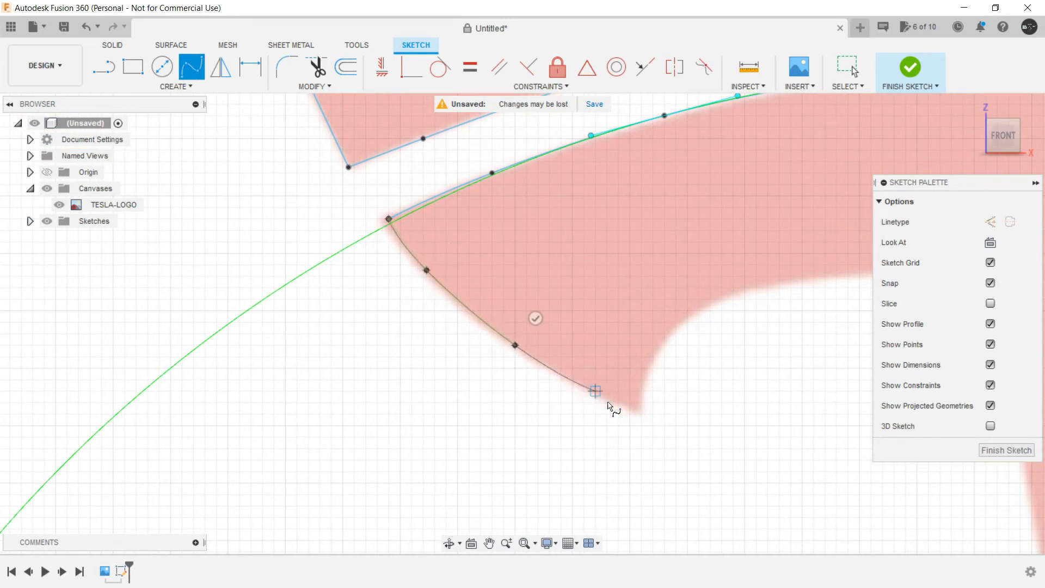
left_click(640, 414)
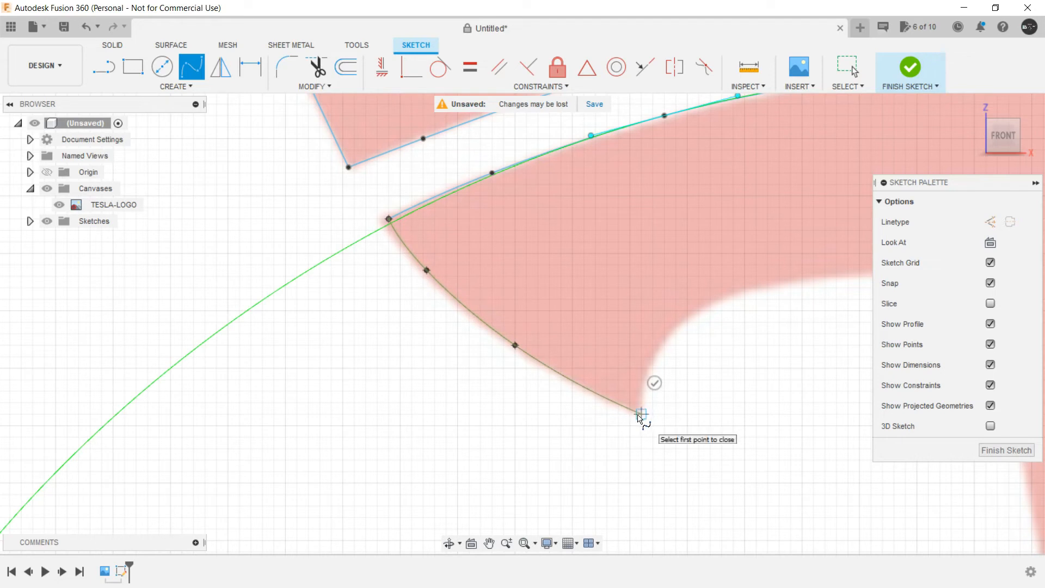
key("Escape")
Trace the curved underside of the left arm with a fit point spline from the lowest corner to the corner at the stem.
middle_click_drag(486, 202, 258, 126)
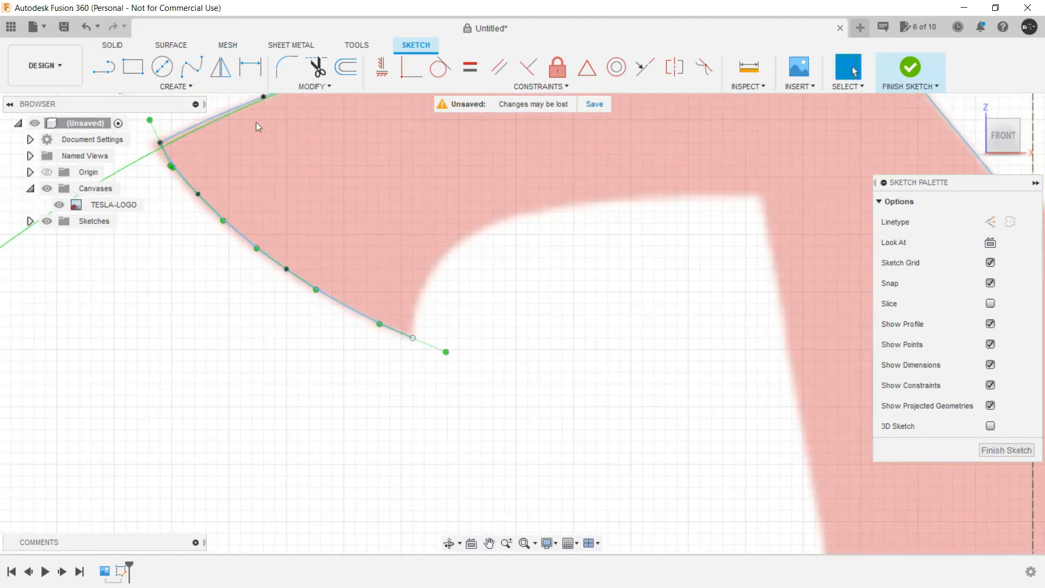
right_click(221, 379)
left_click(251, 341)
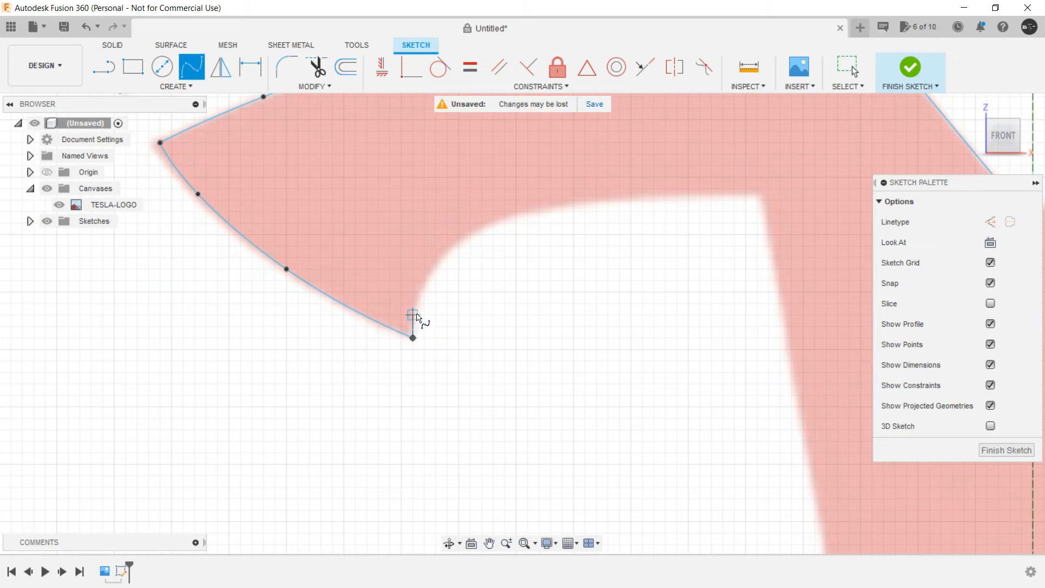
left_click(435, 268)
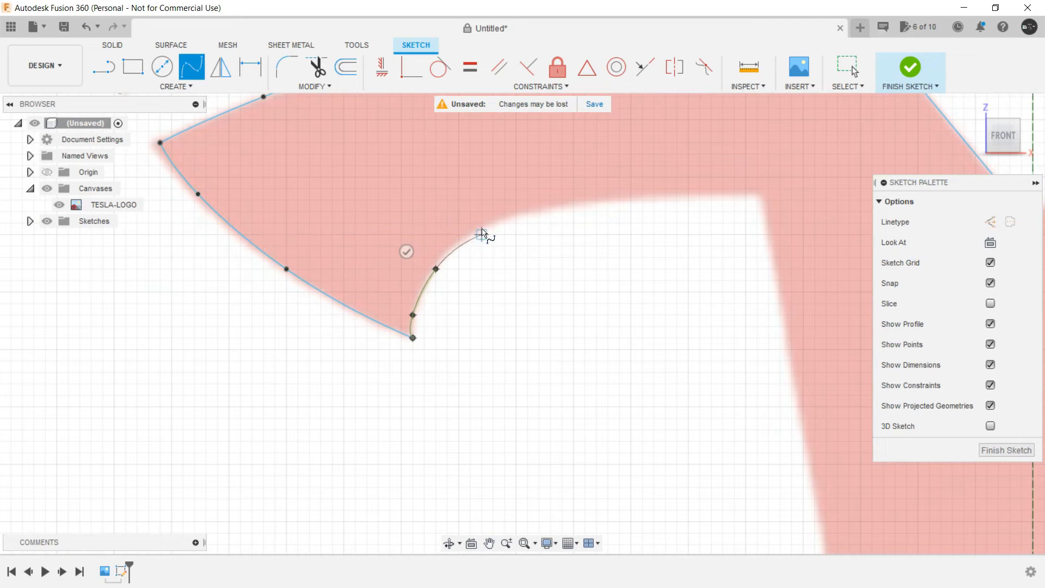
scroll(491, 233, "up", 3)
left_click(494, 216)
left_click(662, 186)
middle_click_drag(662, 186, 430, 195)
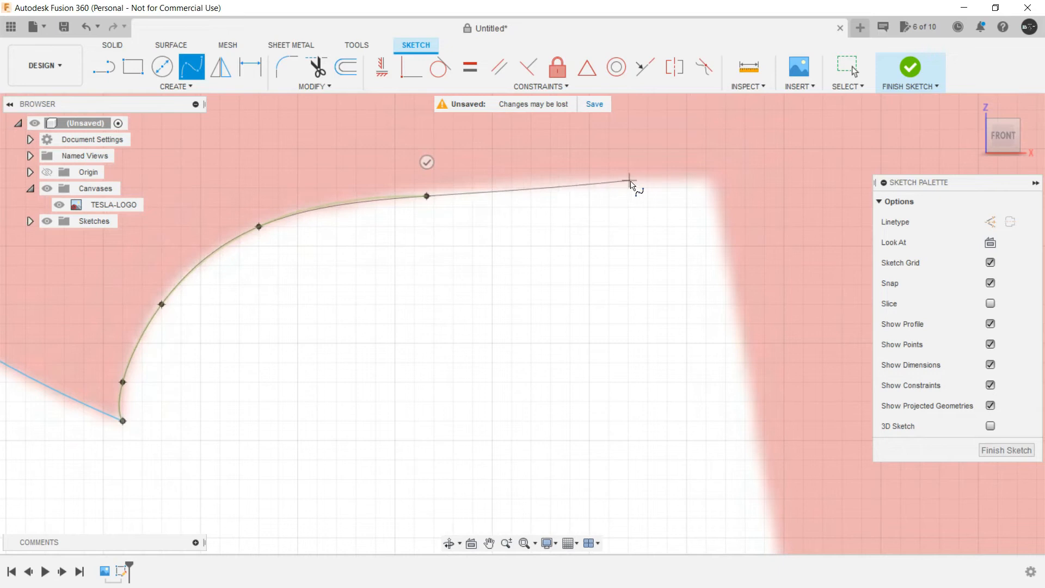
double_click(705, 188)
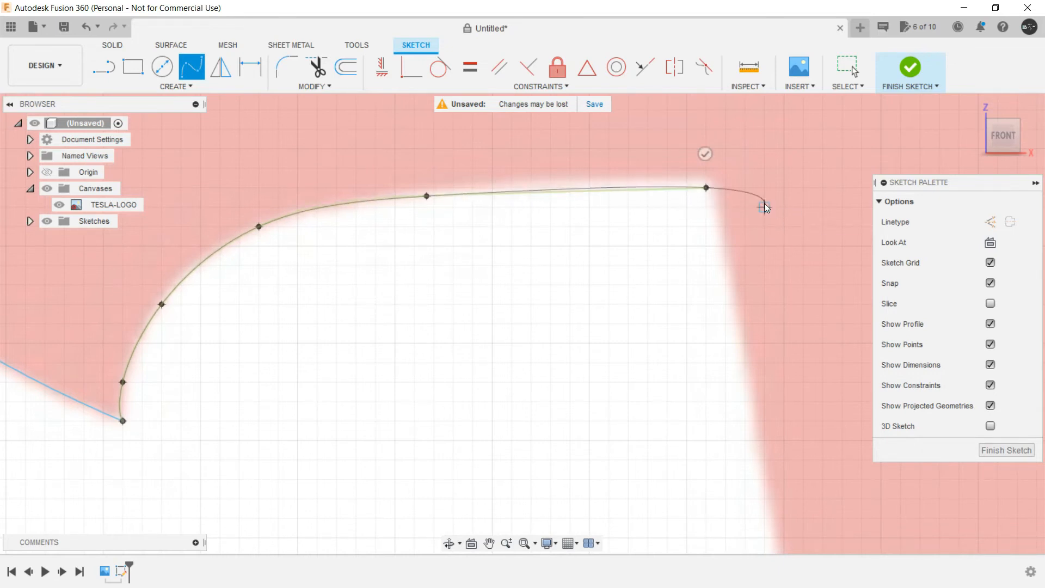
key("Escape")
Adjust the tangent handles at the two fit points along the bend of the left arm's underside spline to match the logo edge.
left_click(165, 306)
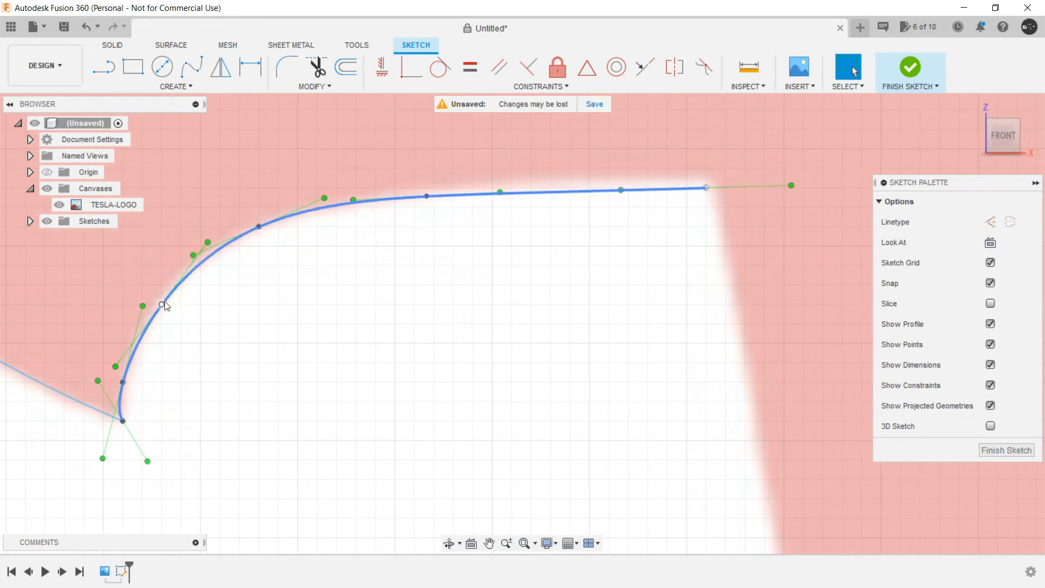
left_click(208, 242)
left_click_drag(208, 243, 207, 241)
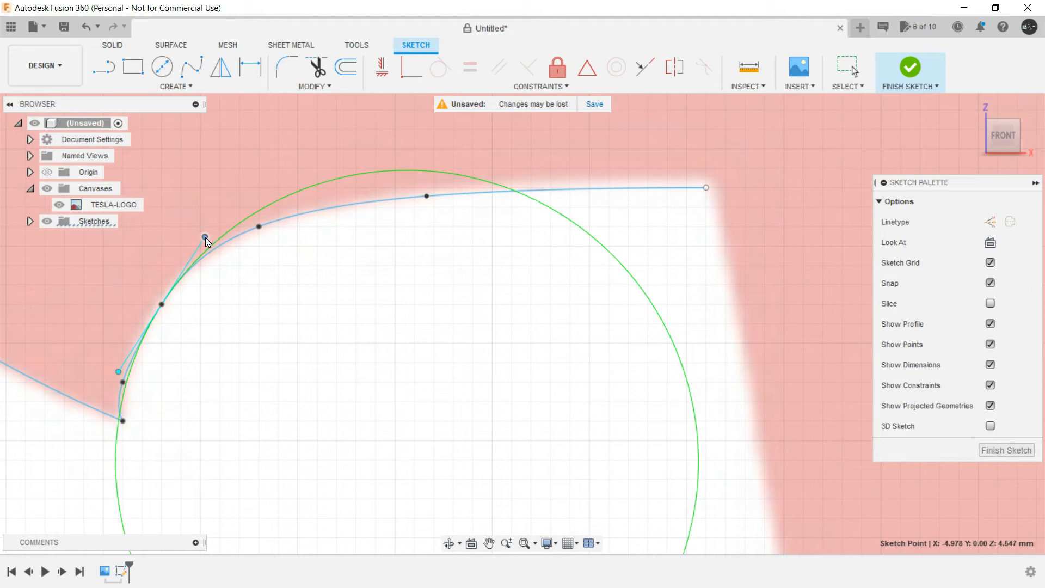
left_click(288, 214)
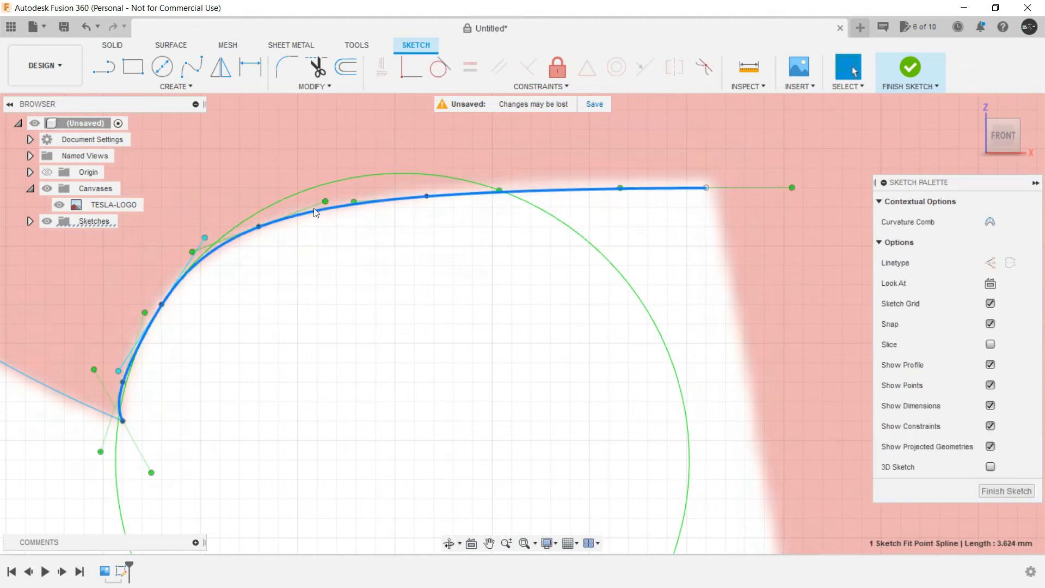
left_click_drag(326, 200, 322, 195)
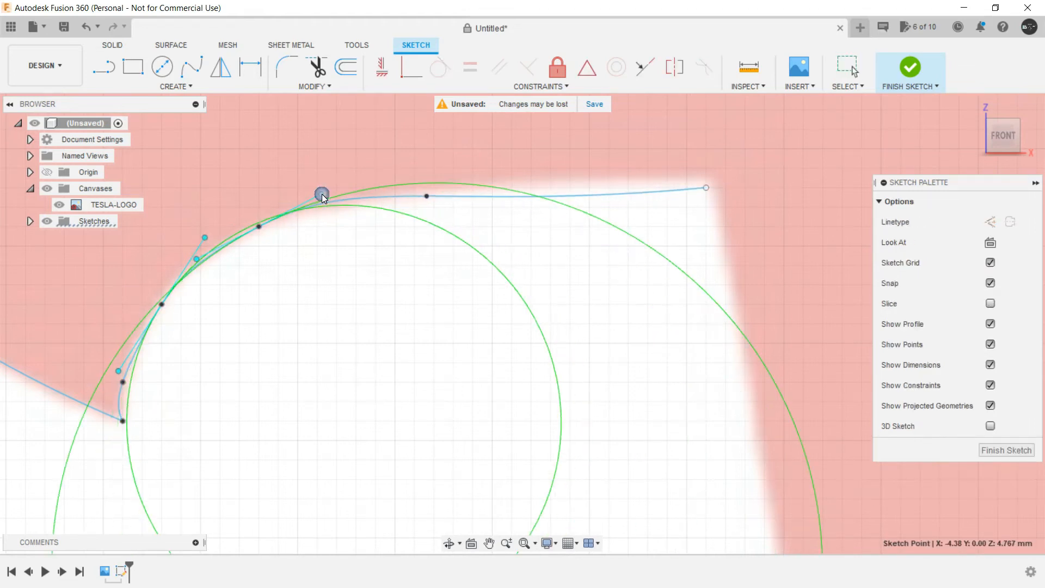
Adjust the tangent handle on the underside spline's flatter stretch and move its fit point to X -3.872, Z 4.757 mm.
left_click(488, 198)
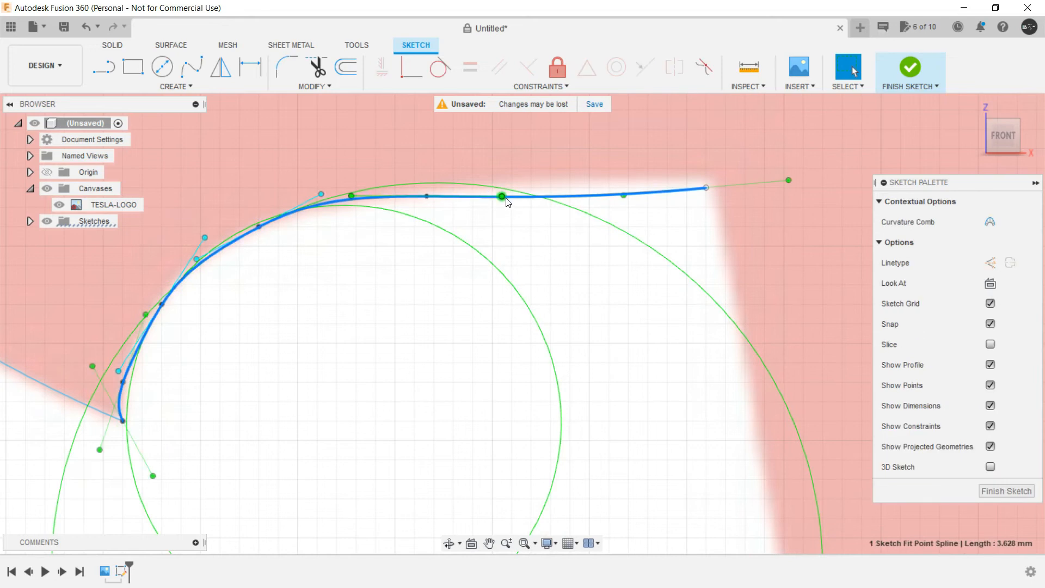
left_click_drag(502, 196, 502, 192)
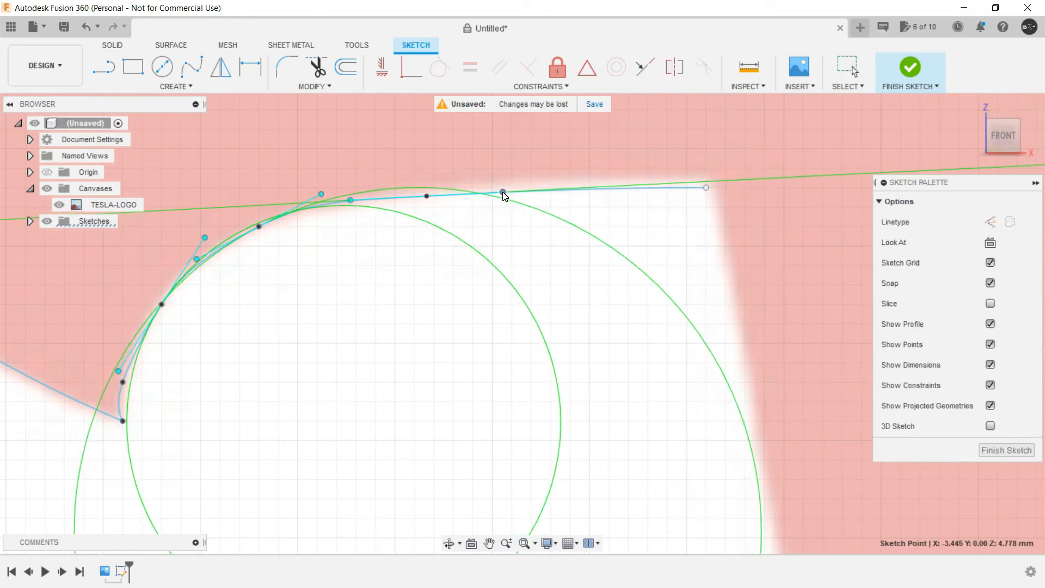
left_click(426, 199)
left_click_drag(424, 196, 420, 196)
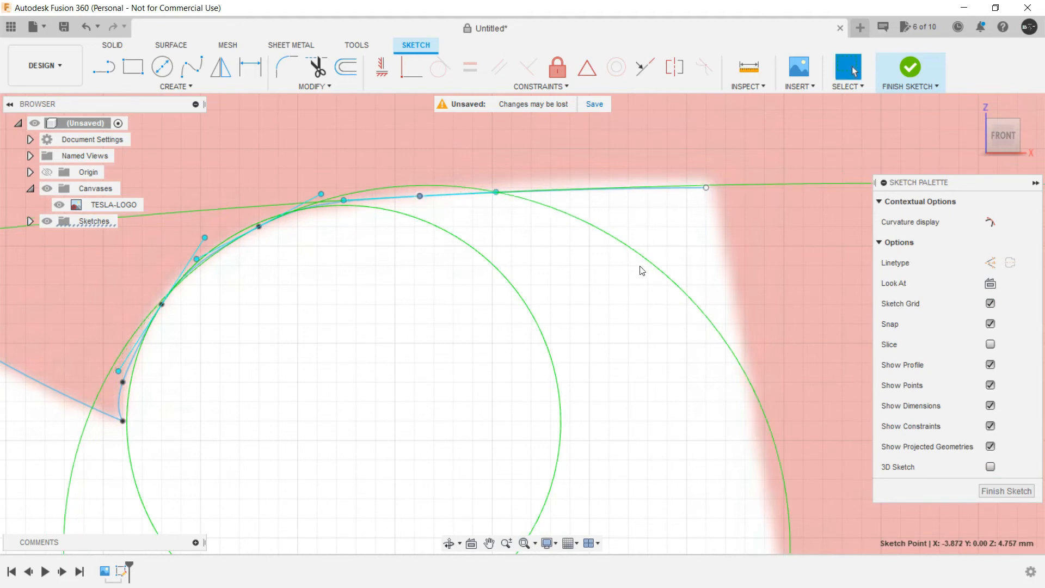
Draw a line about 13.3 mm long from the arm's underside corner at the stem down to the stem's tip on the construction line.
scroll(640, 269, "down", 5)
scroll(610, 293, "down", 1)
left_click(437, 374)
middle_click_drag(425, 352, 283, 301)
scroll(464, 247, "up", 2)
scroll(505, 303, "down", 5)
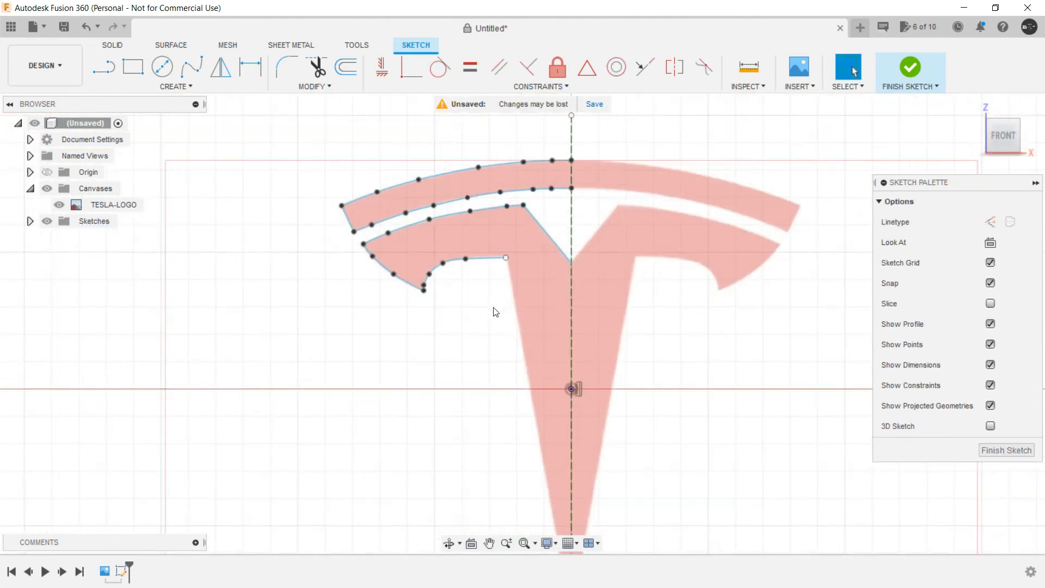
middle_click_drag(495, 312, 466, 251)
key("l")
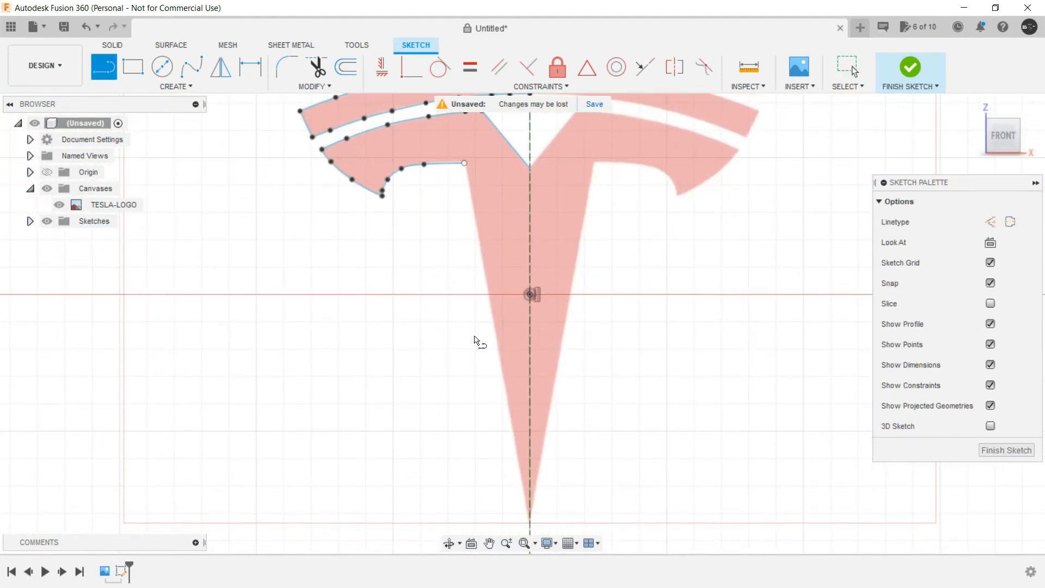
left_click(463, 162)
middle_click_drag(534, 397, 463, 194)
scroll(455, 319, "up", 2)
scroll(458, 319, "up", 4)
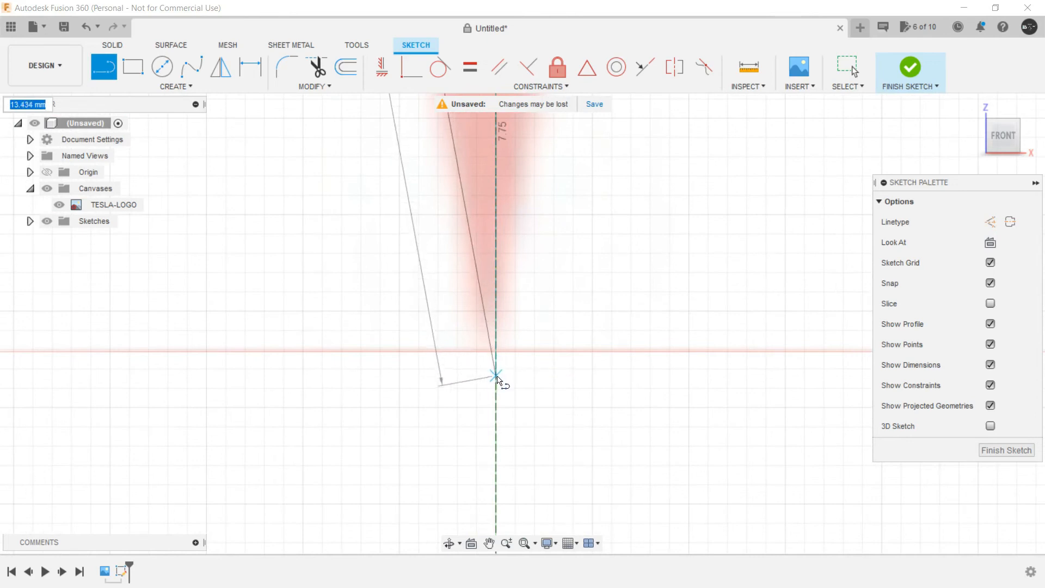
left_click(491, 329)
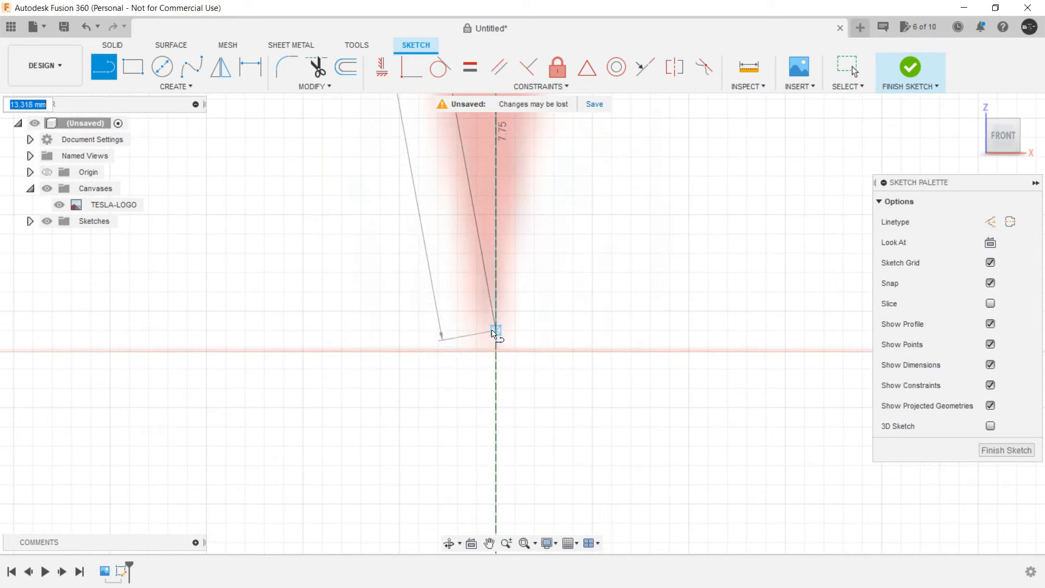
key("Escape")
Mirror all the traced splines and lines of the logo's left half about the vertical construction line.
scroll(441, 366, "down", 5)
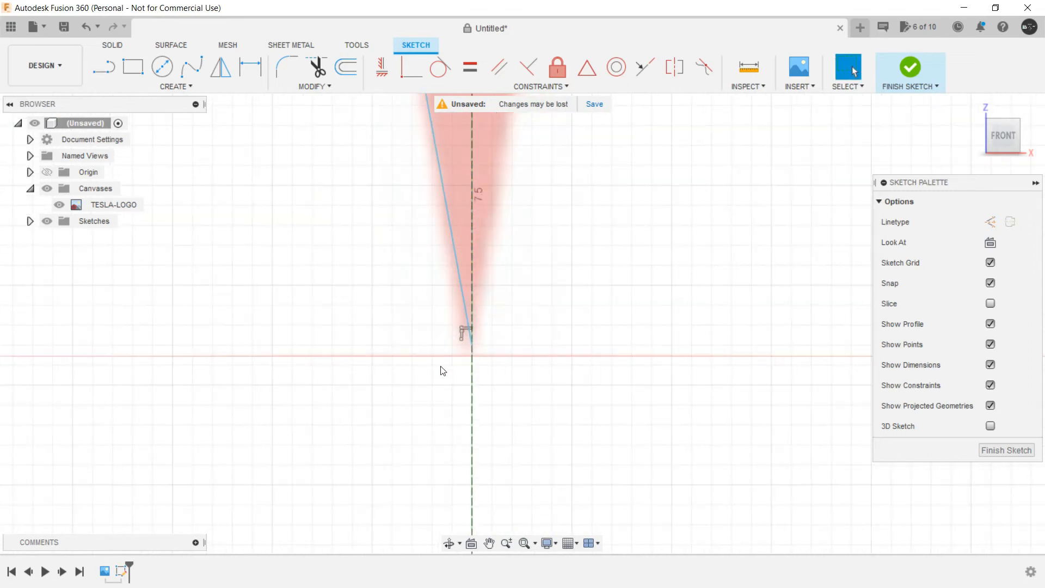
scroll(326, 284, "down", 2)
middle_click_drag(262, 159, 440, 511)
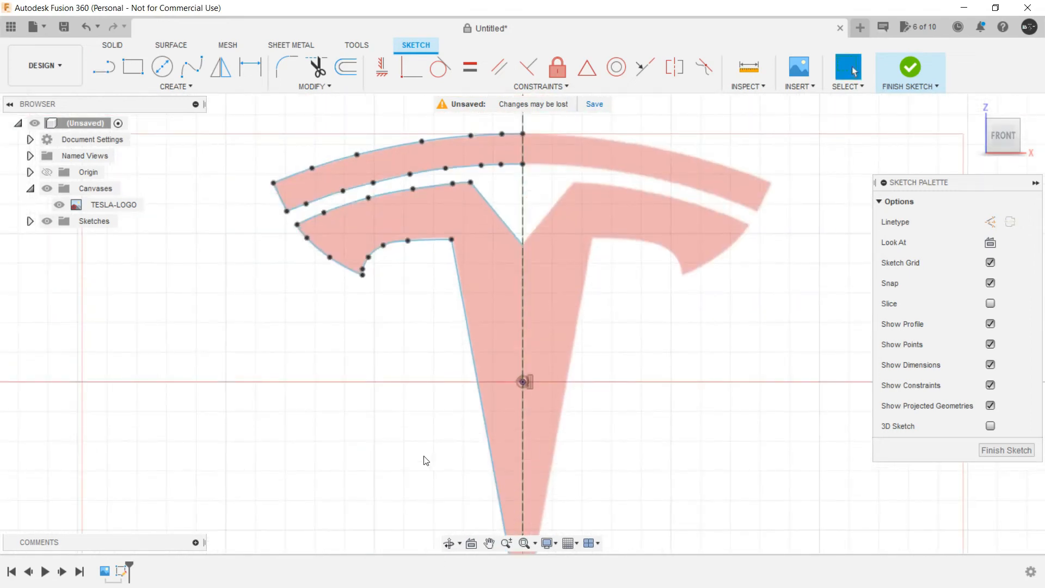
scroll(422, 453, "down", 2)
middle_click_drag(413, 392, 401, 345)
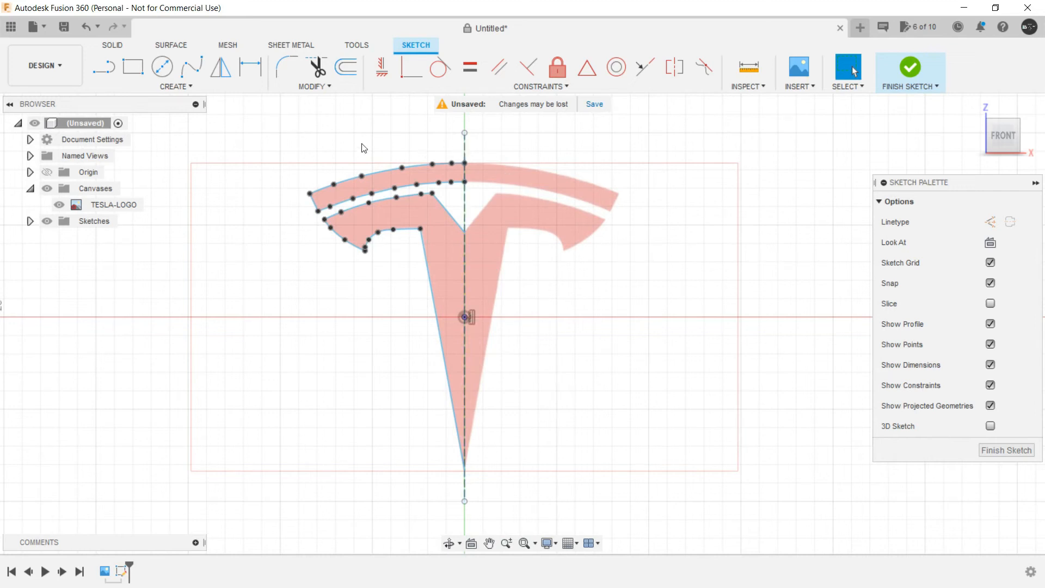
left_click(221, 67)
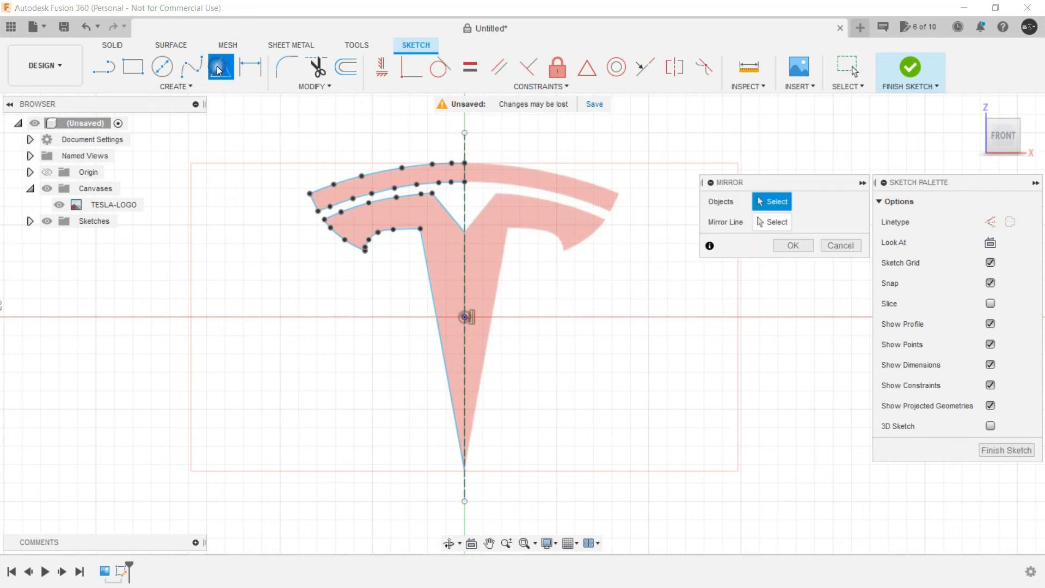
mouse_move(289, 151)
left_mouse_down()
mouse_move(423, 306)
mouse_move(507, 511)
mouse_move(493, 544)
mouse_move(474, 495)
left_mouse_up()
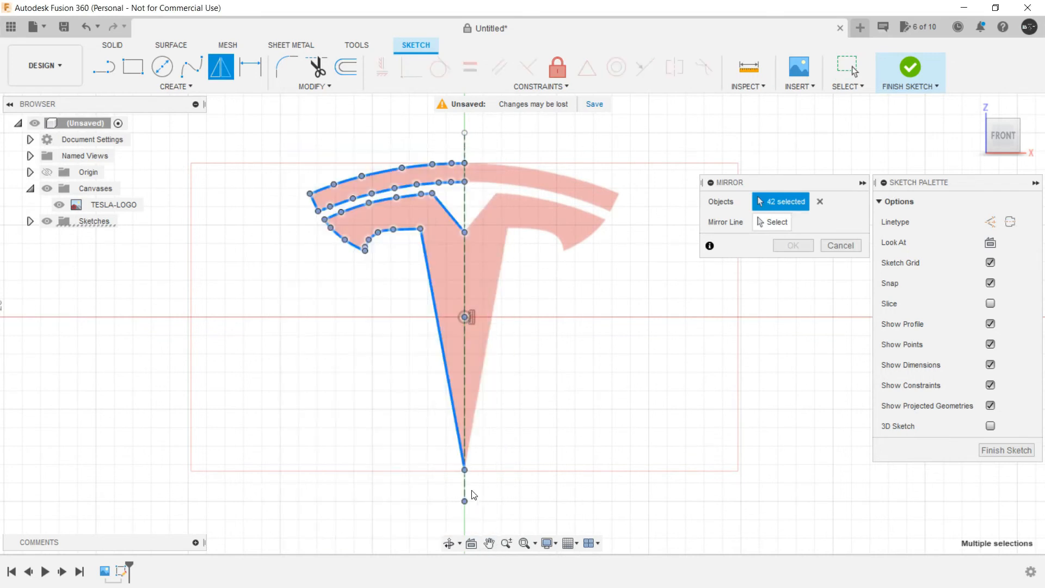
left_click(465, 293)
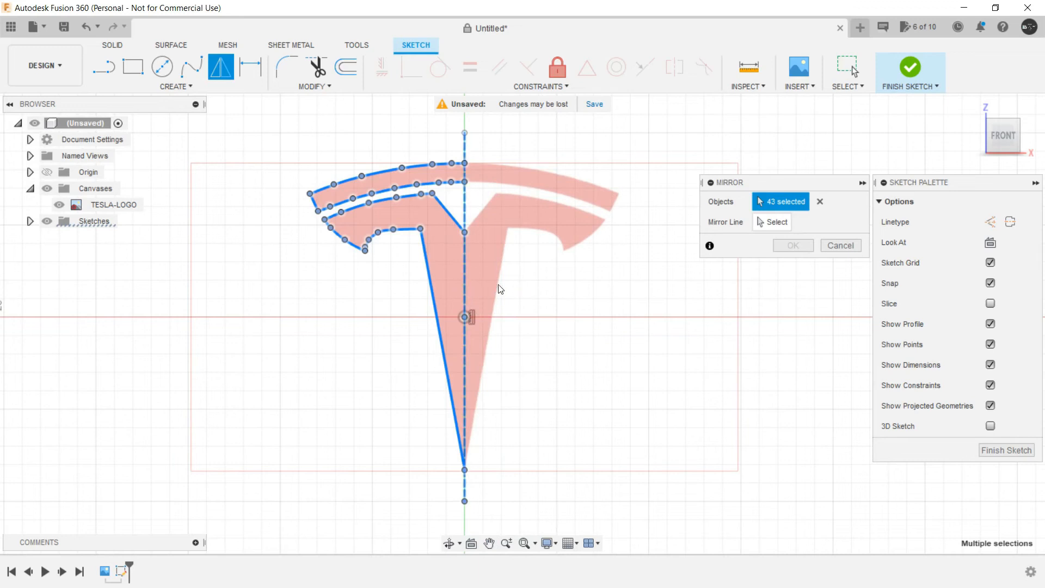
left_click(465, 285)
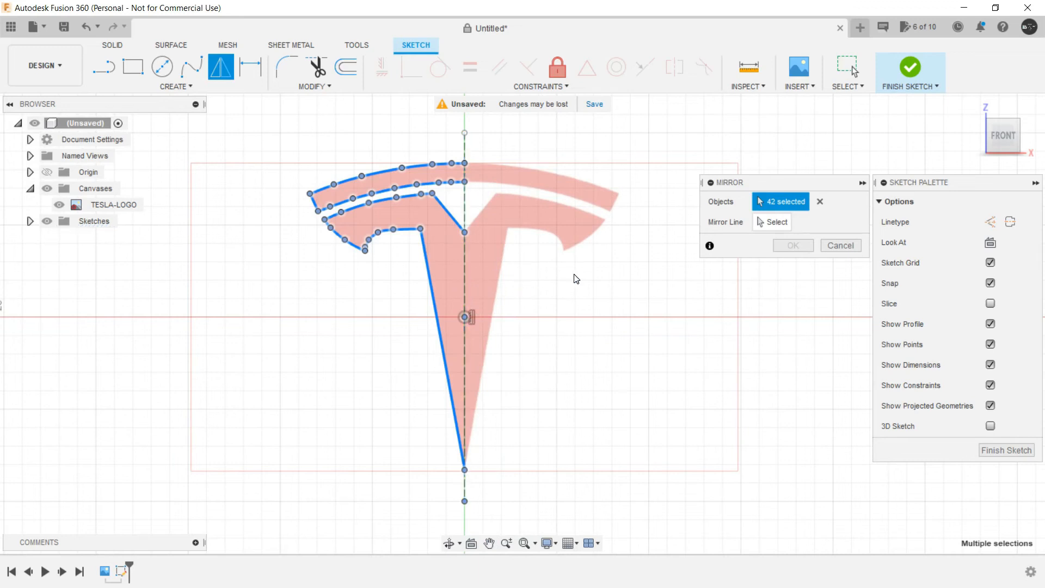
left_click(778, 227)
left_click(465, 268)
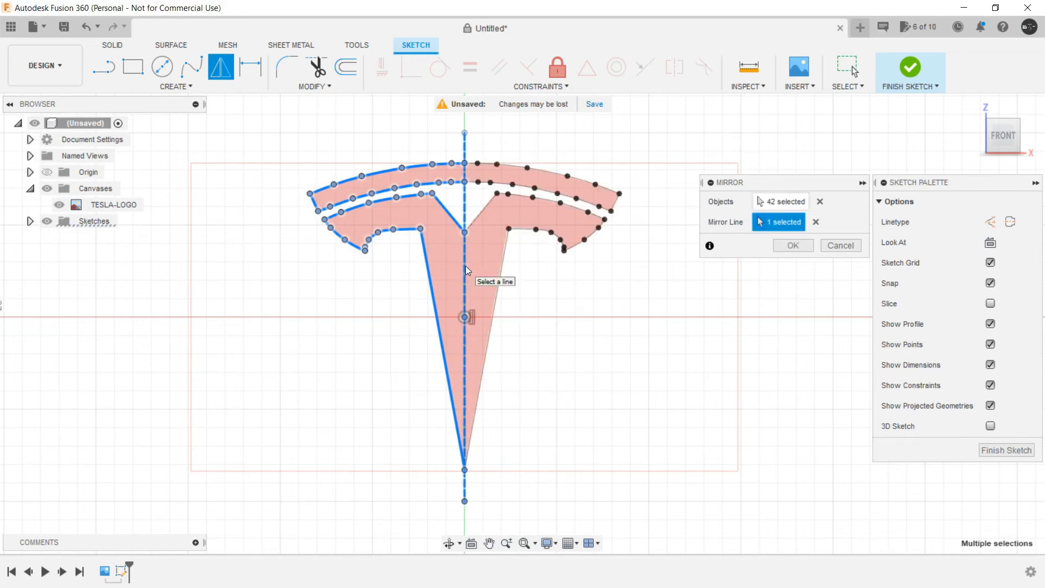
left_click(793, 246)
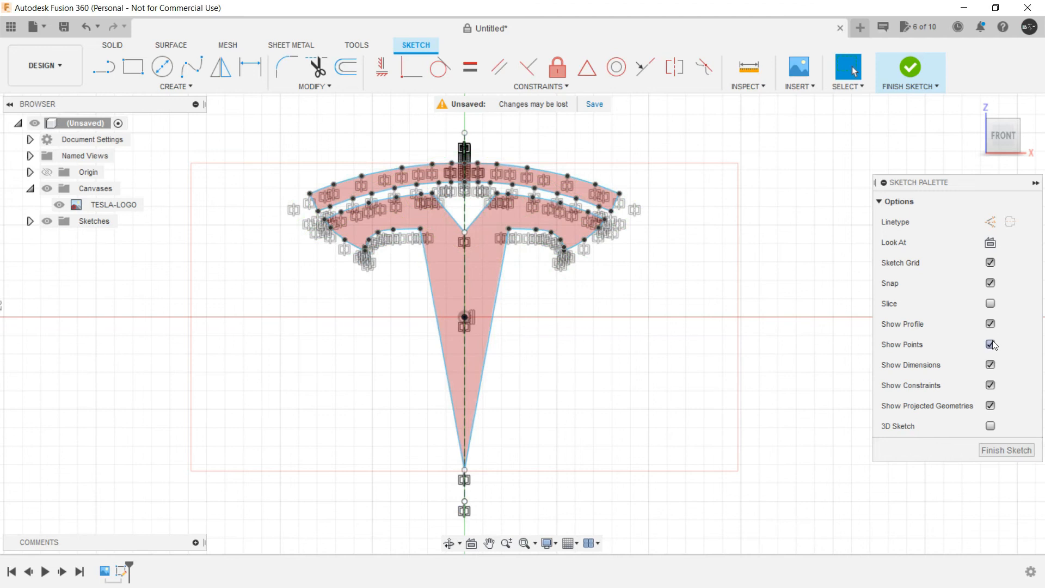
Hide the dimensions and constraint symbols in the sketch.
left_click(990, 364)
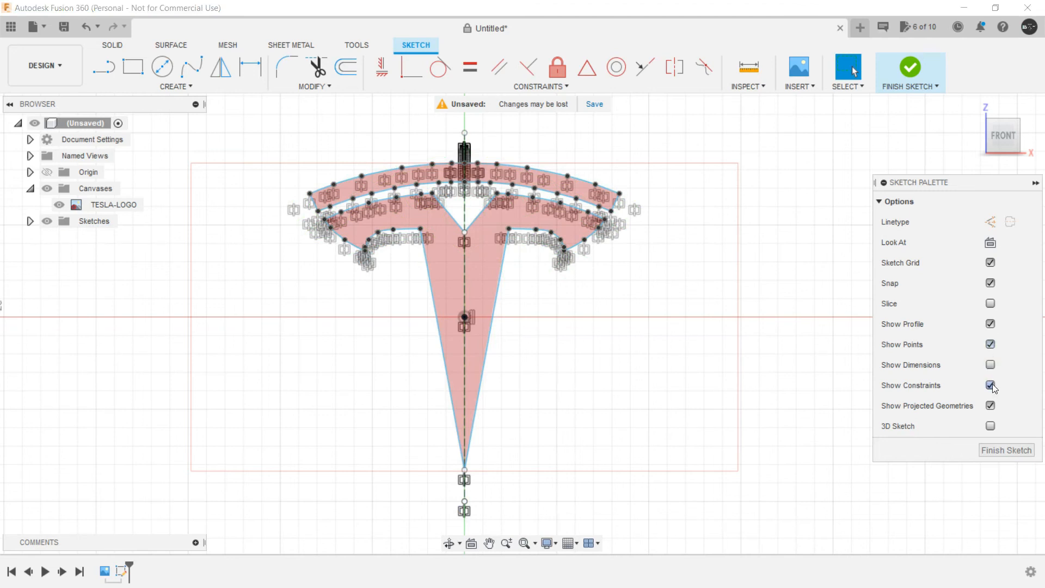
left_click(990, 384)
scroll(642, 400, "down", 2)
mouse_move(598, 366)
middle_mouse_down()
mouse_move(582, 301)
mouse_move(585, 313)
middle_mouse_up()
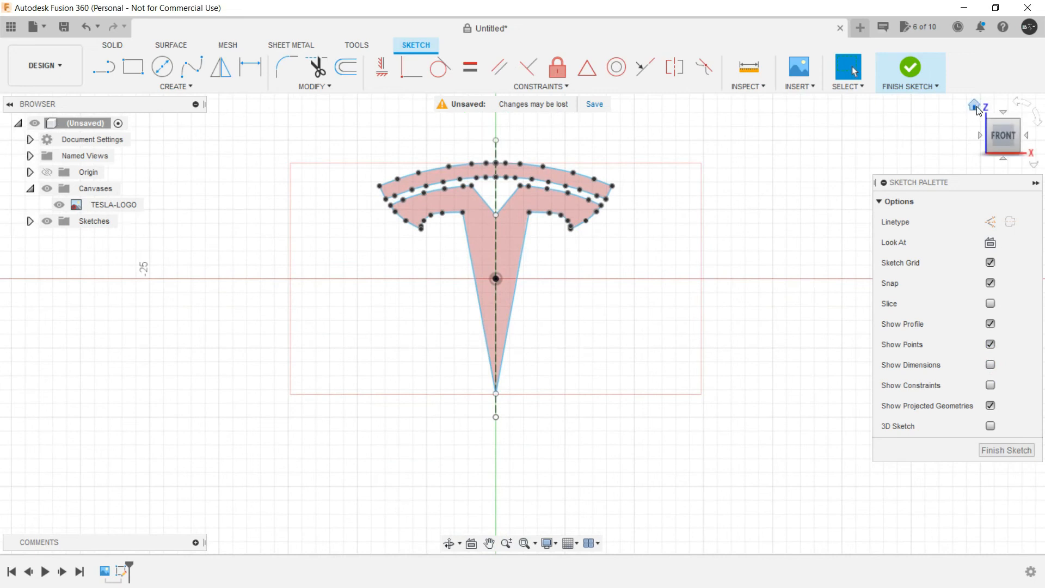
Extrude the logo's T profile and upper arc profile symmetrically with a distance of 2 mm as new bodies.
left_click(977, 111)
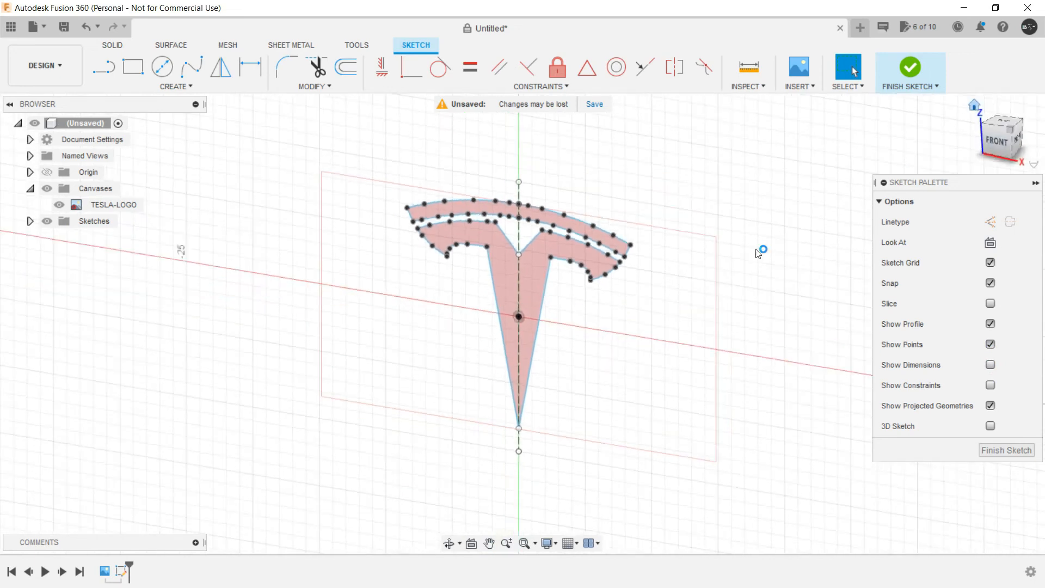
left_click(536, 278)
scroll(538, 243, "up", 5)
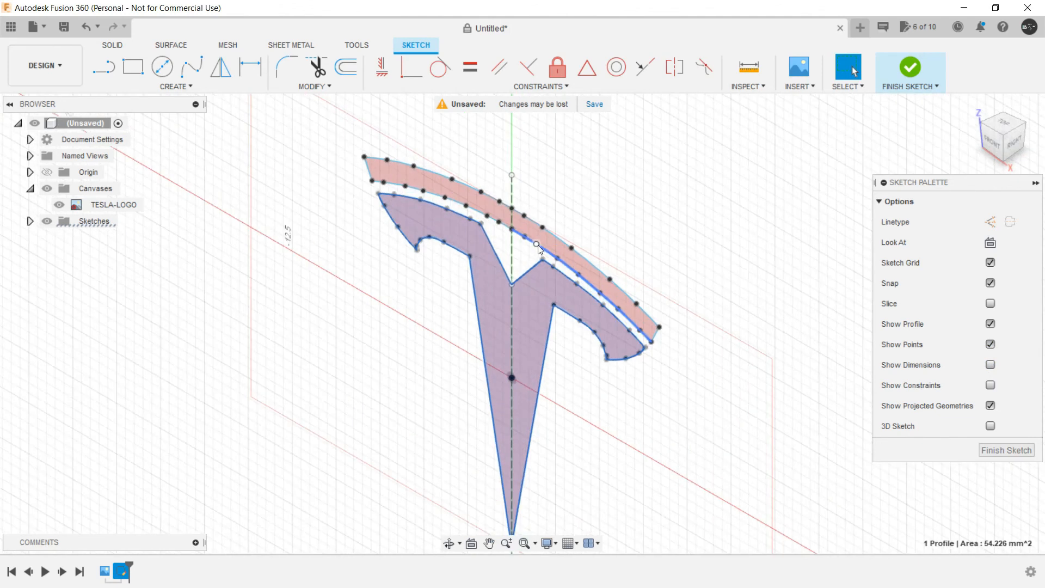
left_click(540, 231, "shift")
scroll(515, 440, "down", 5)
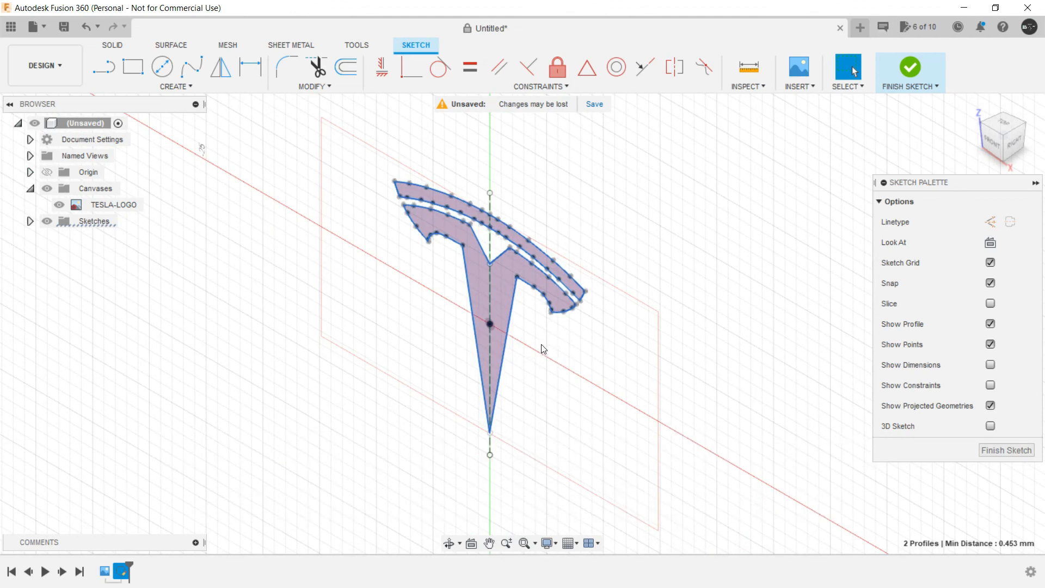
left_click(495, 293)
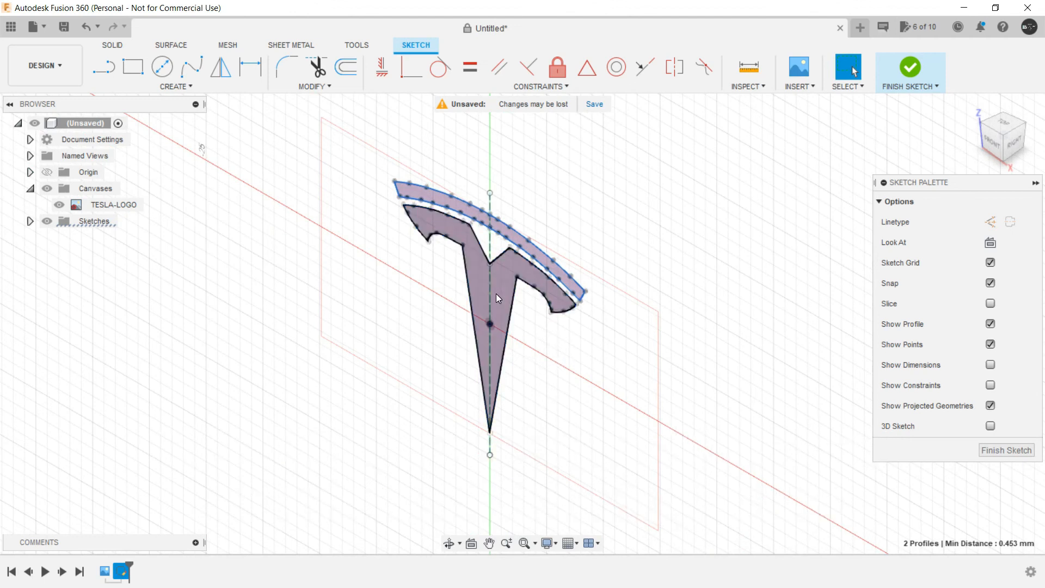
right_click(495, 293)
left_click(540, 273)
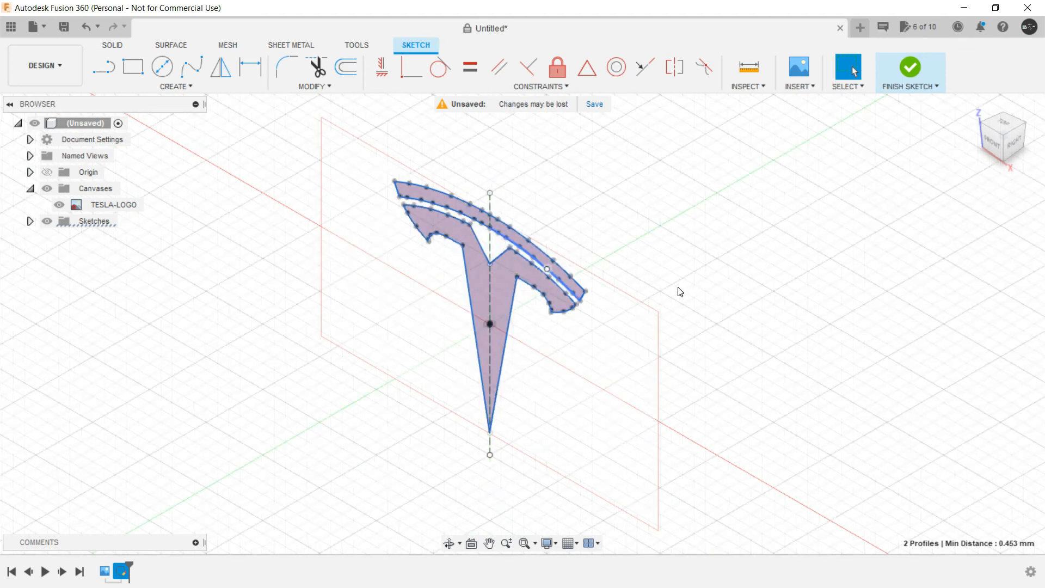
left_click(947, 262)
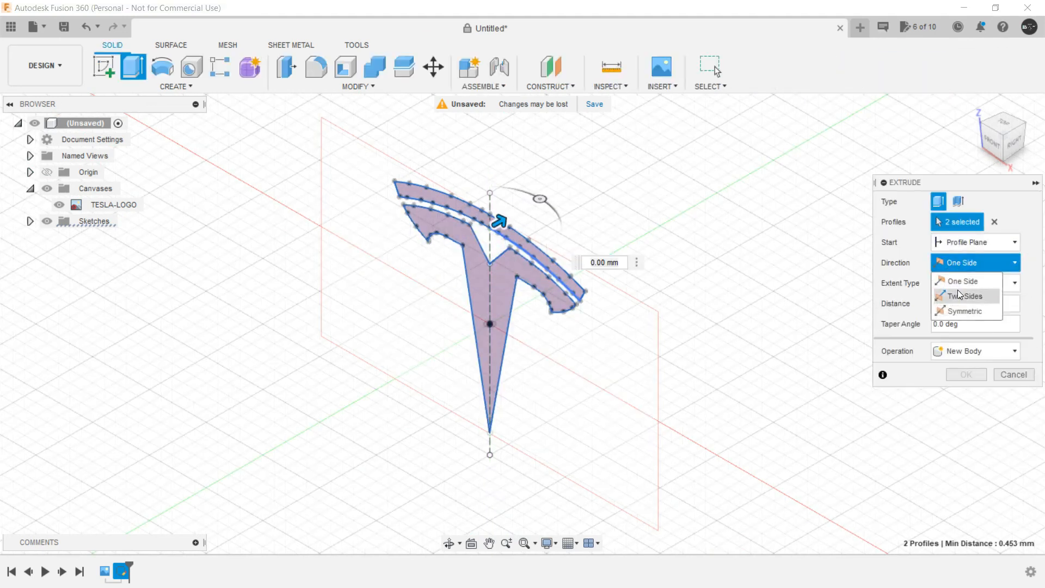
left_click(965, 311)
type("2")
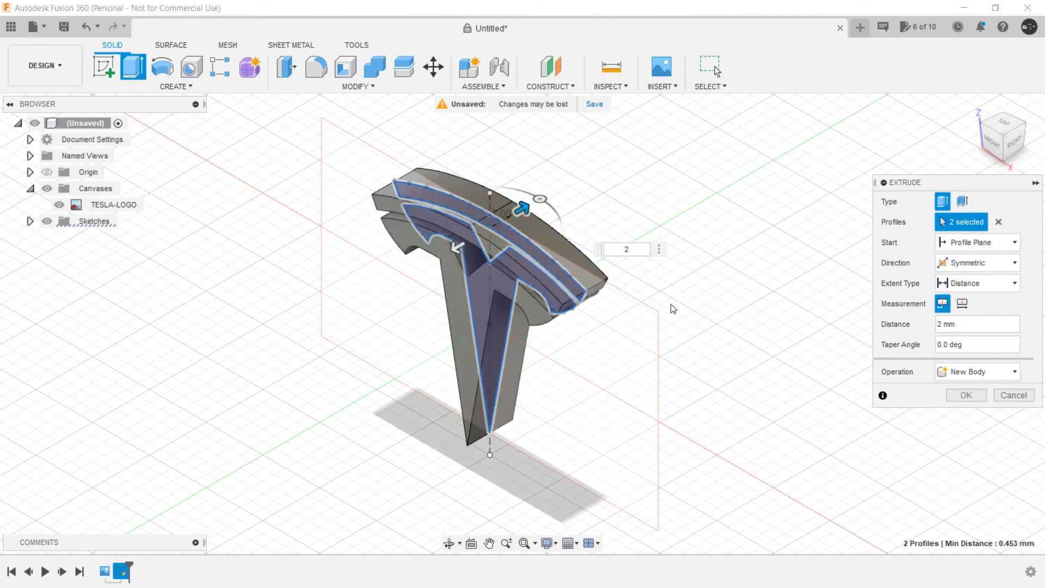
left_click(966, 395)
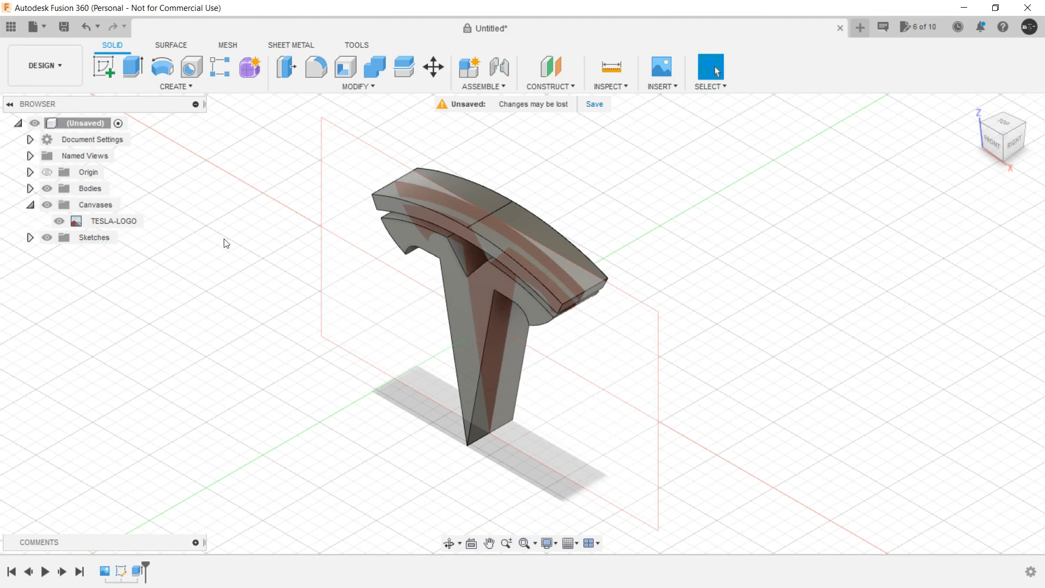
Hide the logo canvas and switch to the Render workspace.
middle_click_drag(182, 341, 269, 326, "shift")
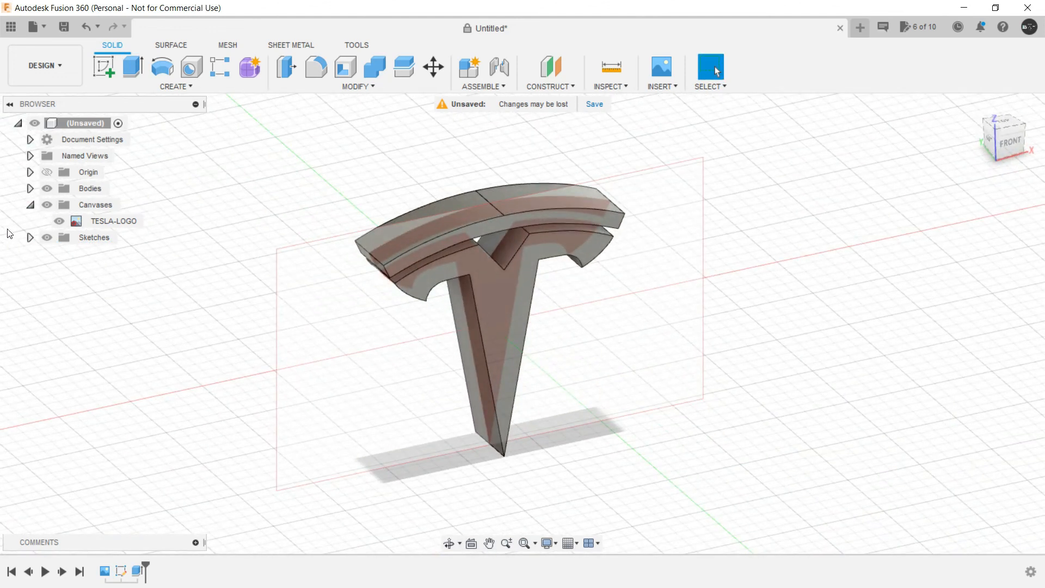
left_click(47, 205)
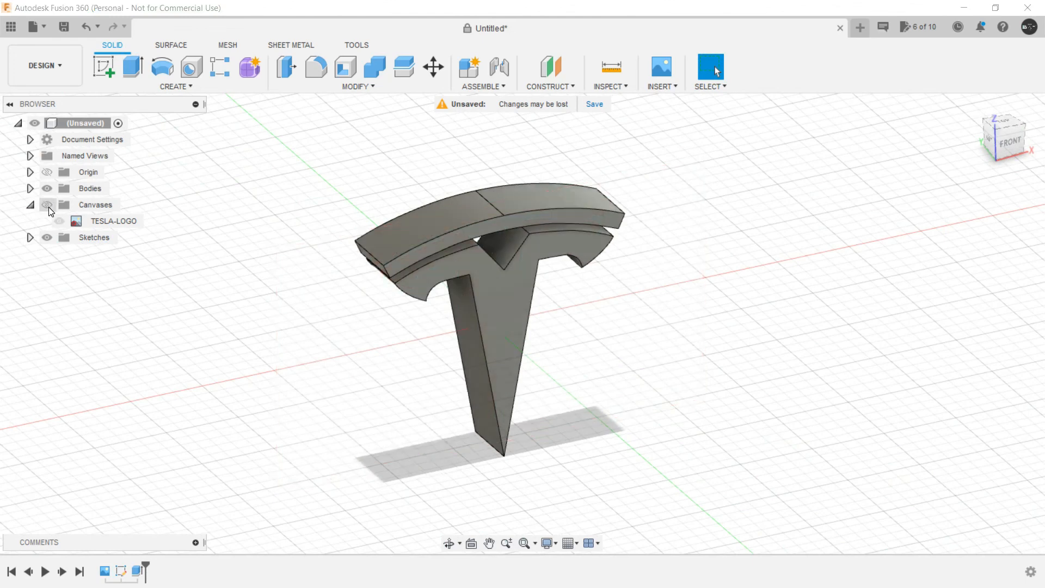
middle_click_drag(316, 324, 283, 315, "shift")
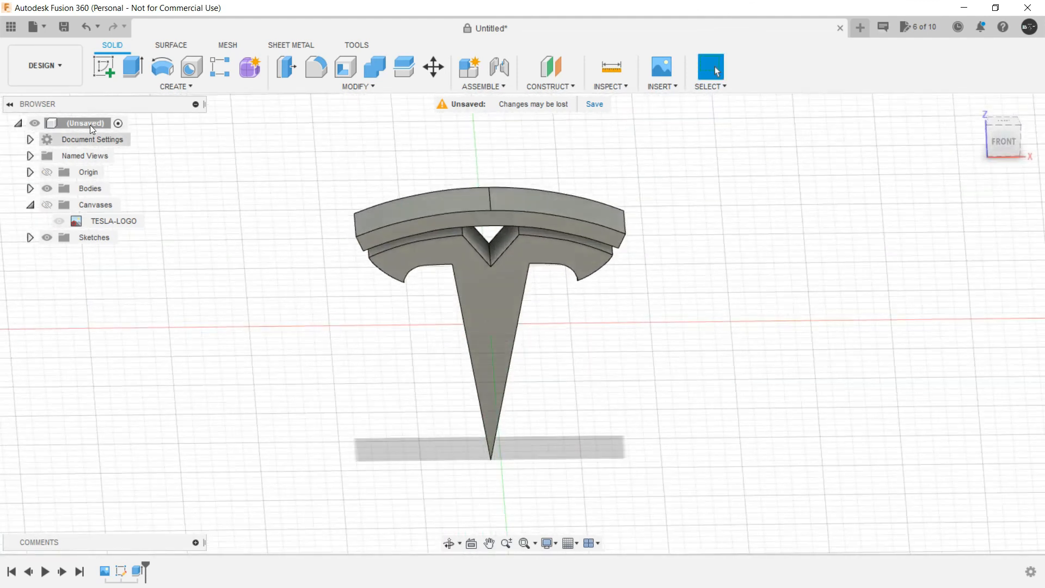
left_click(42, 67)
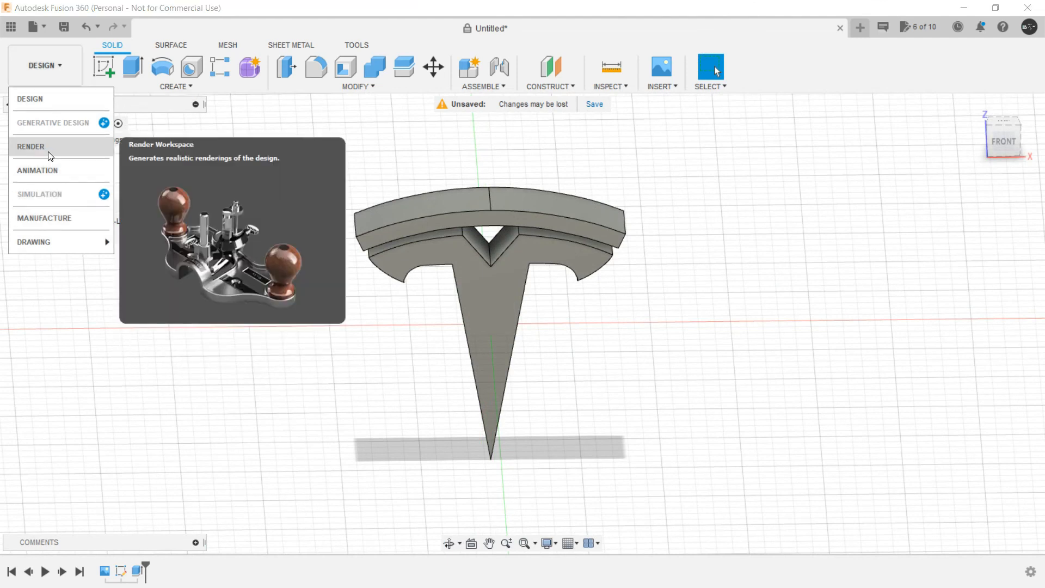
left_click(79, 148)
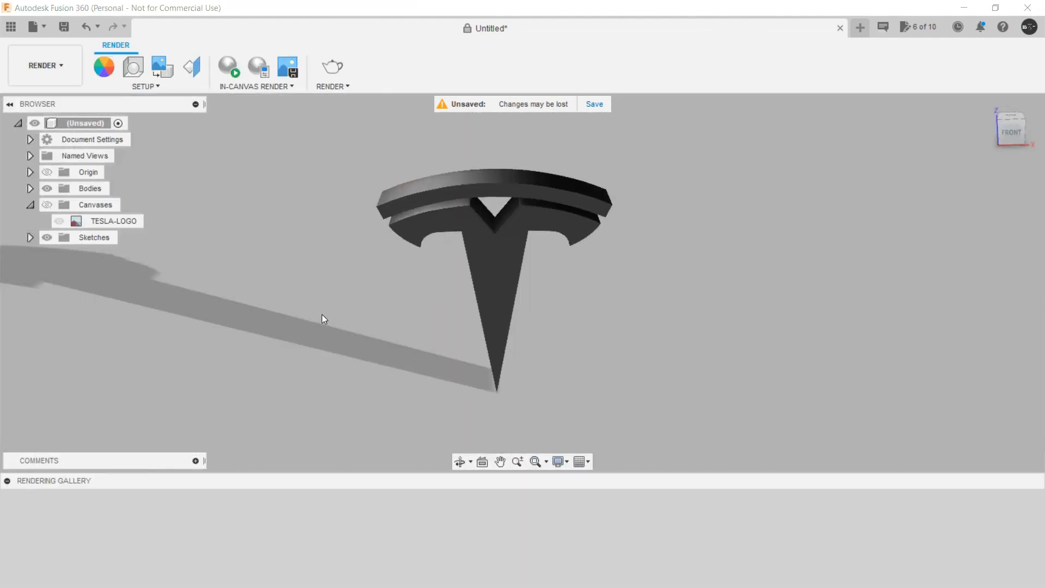
Apply the Aluminum - Anodized Rough (Red) appearance from the metal library to both the logo's T body and its upper arc body.
middle_click_drag(322, 316, 354, 316, "shift")
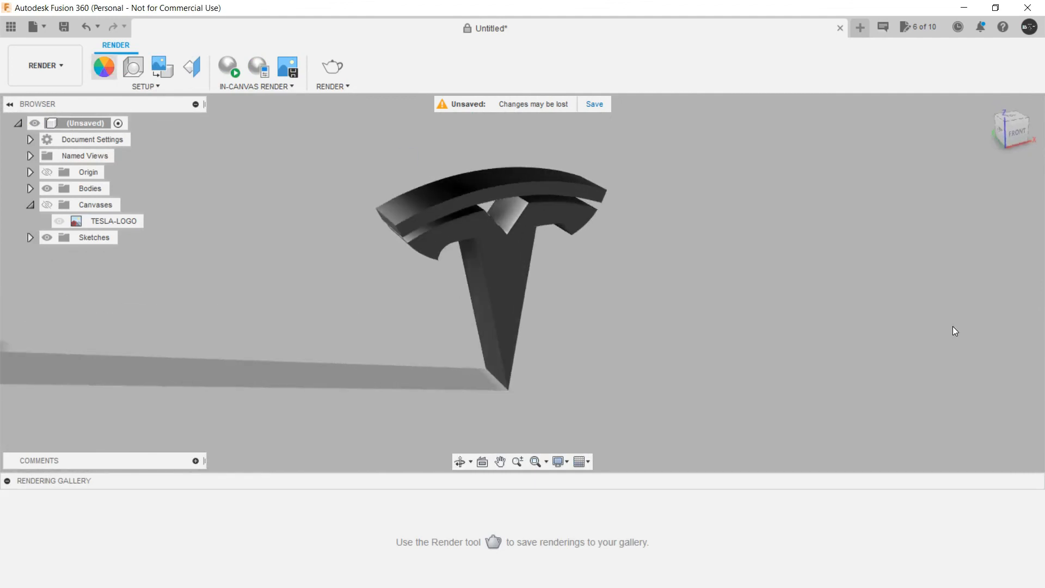
key("a")
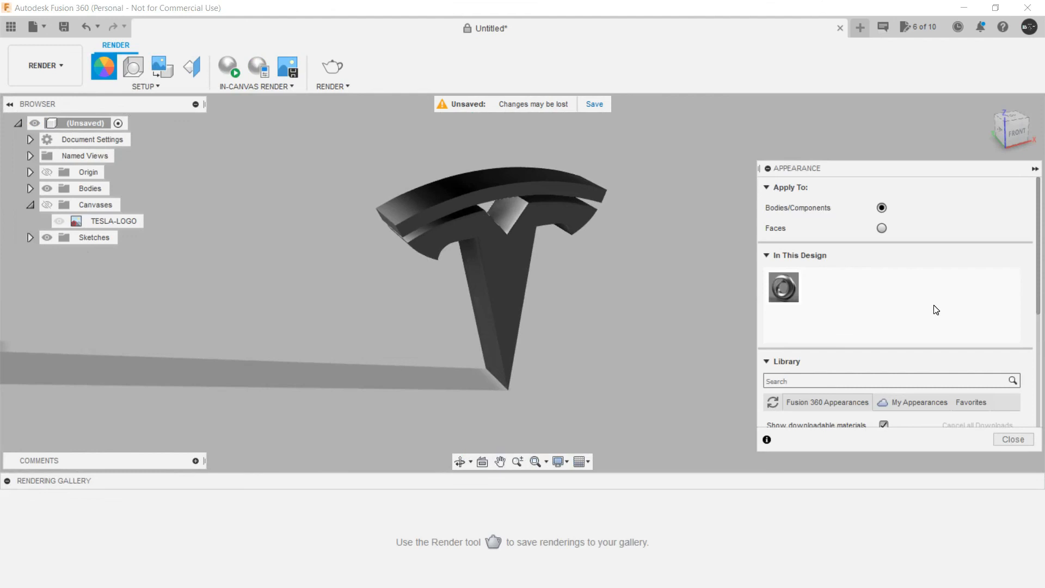
scroll(870, 306, "down", 3)
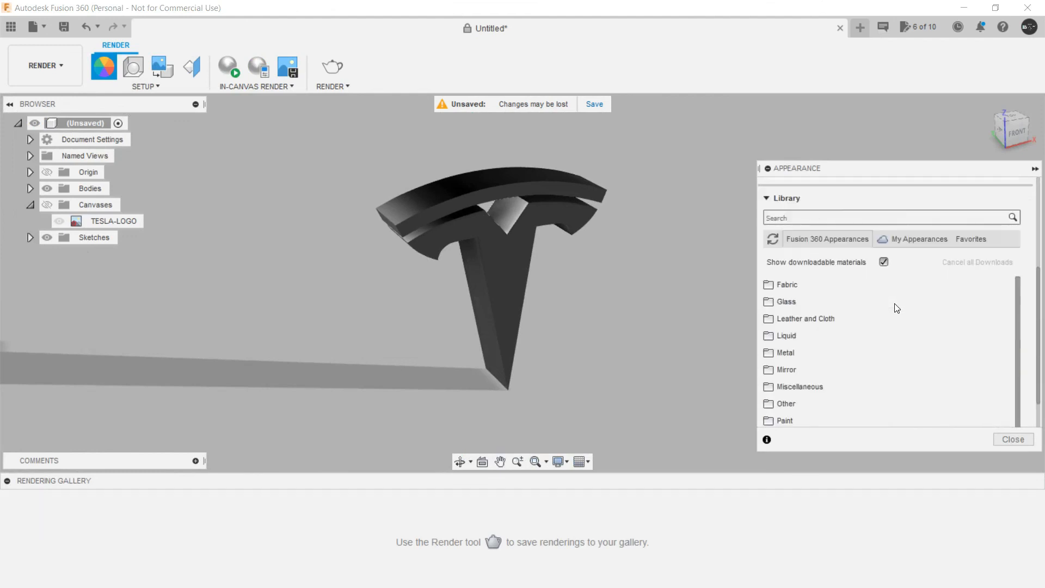
scroll(809, 330, "down", 1)
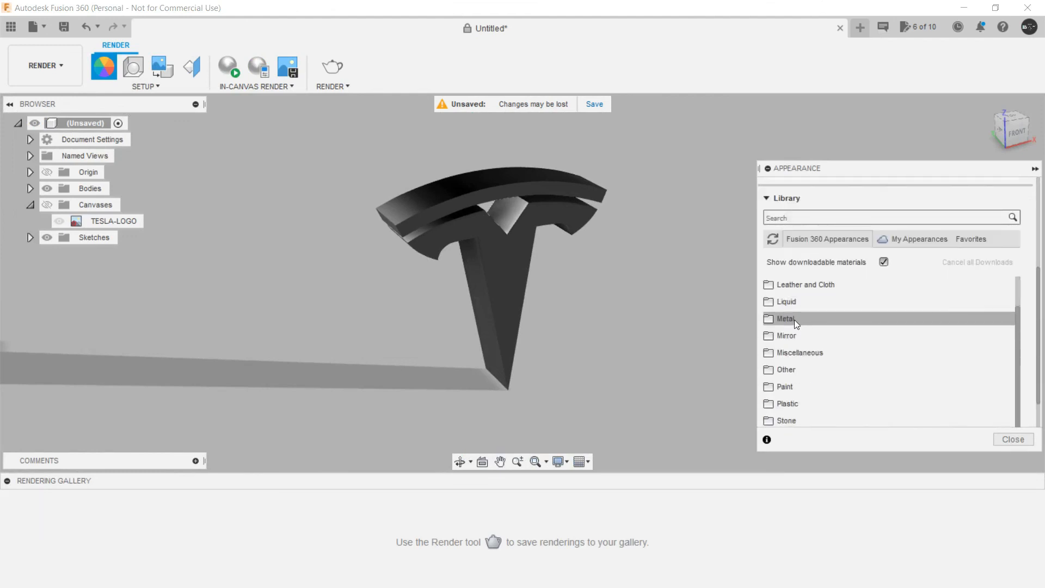
left_click(822, 319)
scroll(822, 320, "down", 1)
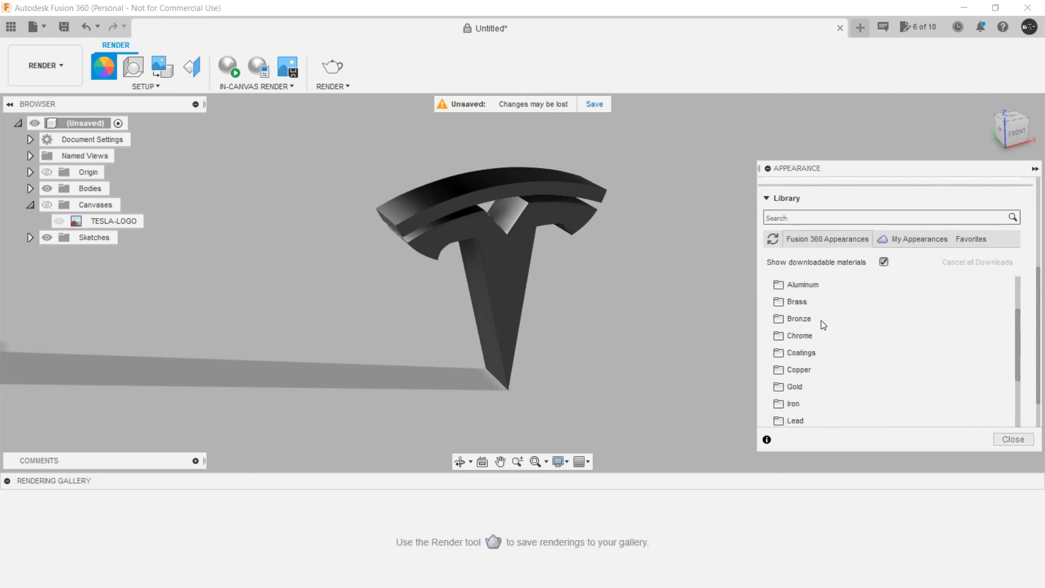
left_click(817, 285)
scroll(851, 370, "down", 5)
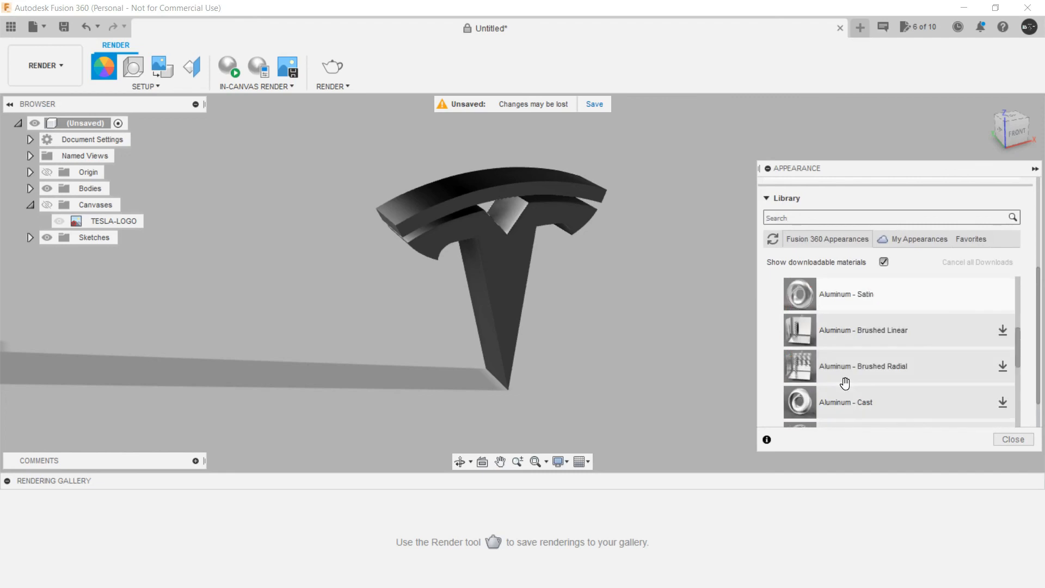
scroll(843, 380, "up", 4)
left_click_drag(852, 402, 492, 265)
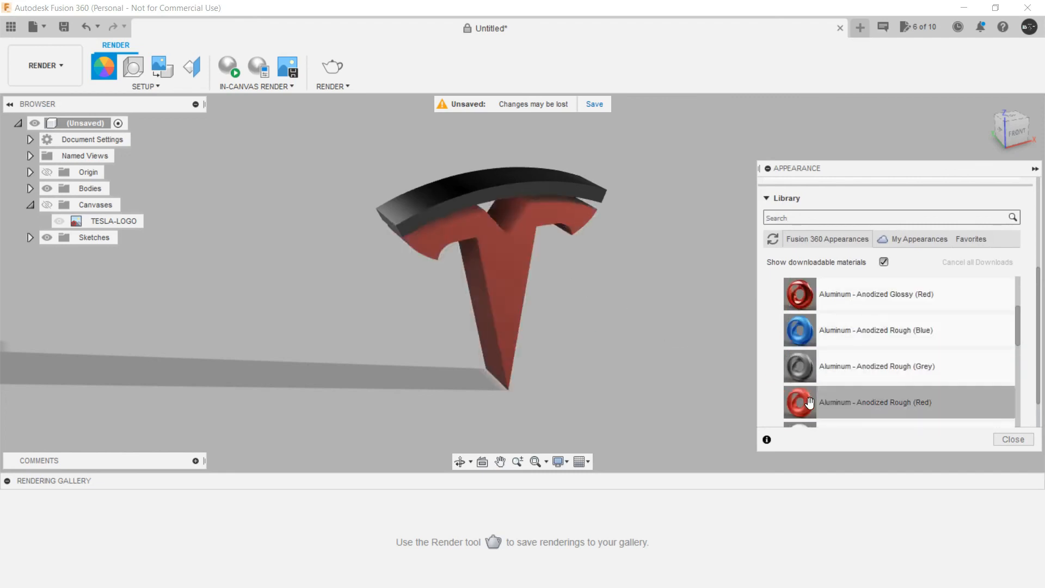
left_click_drag(824, 403, 538, 182)
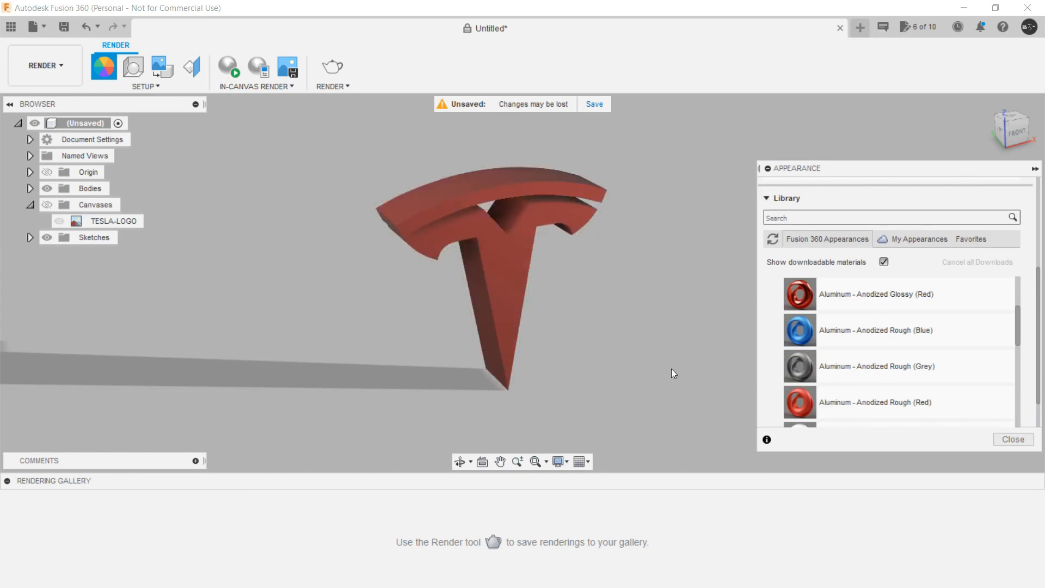
left_click(1013, 439)
middle_click_drag(593, 318, 378, 313, "shift")
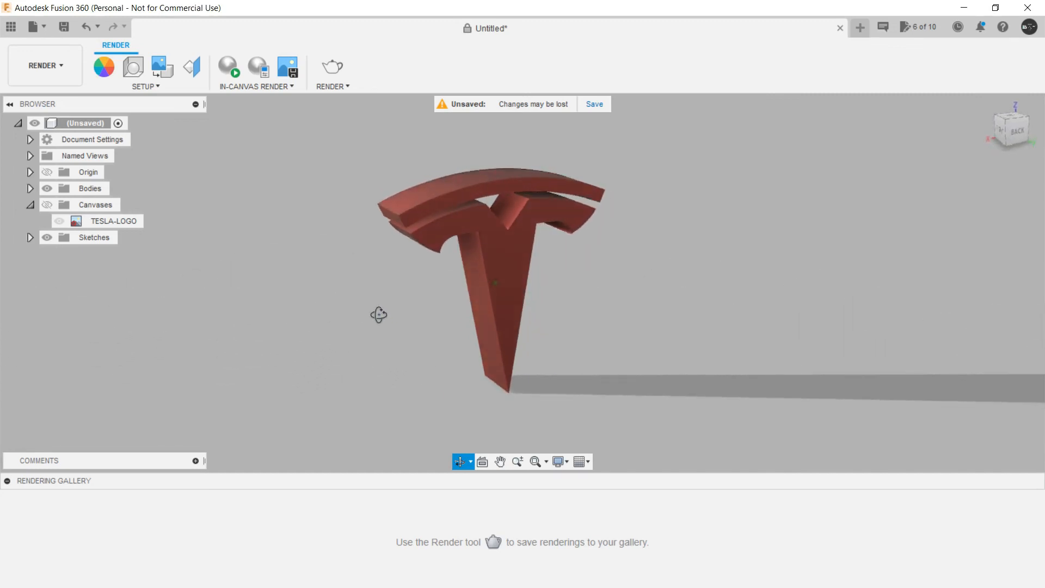
scroll(592, 262, "up", 3)
scroll(591, 265, "down", 2)
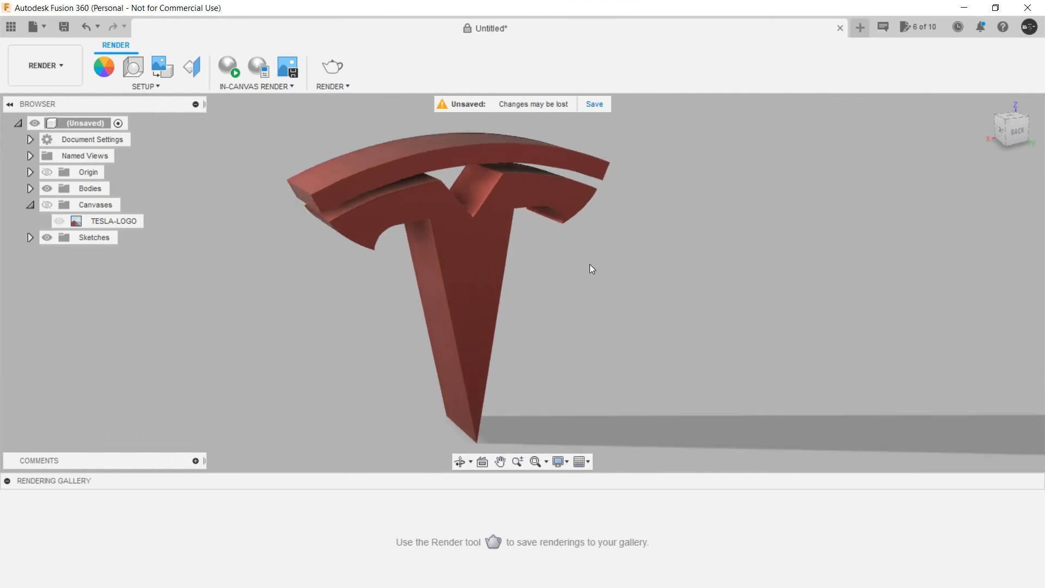